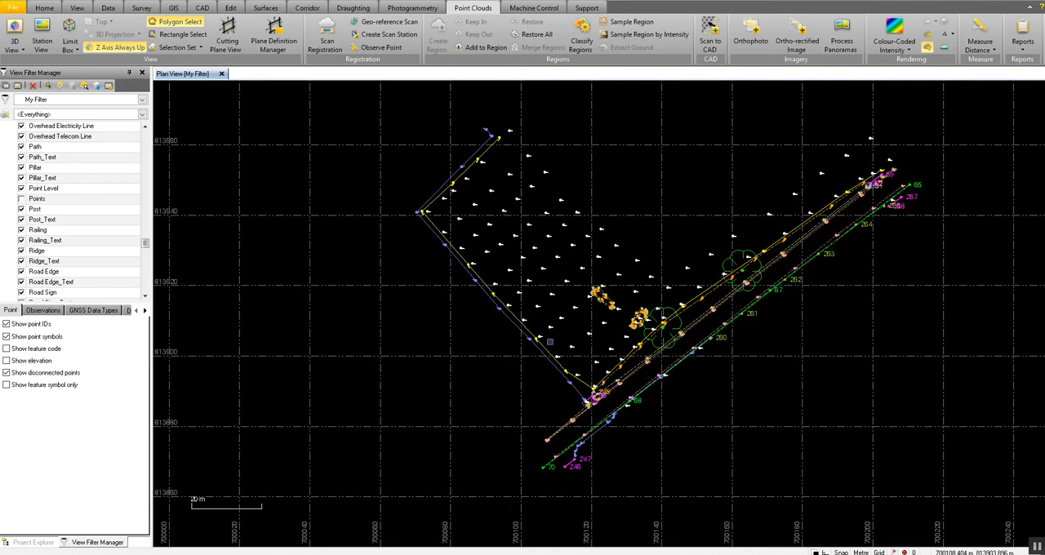
Start creating a surface named New Surface1, classified as Unclassified, and make its member selection active.
{"action": "left_click", "coordinate": [277, 10]}
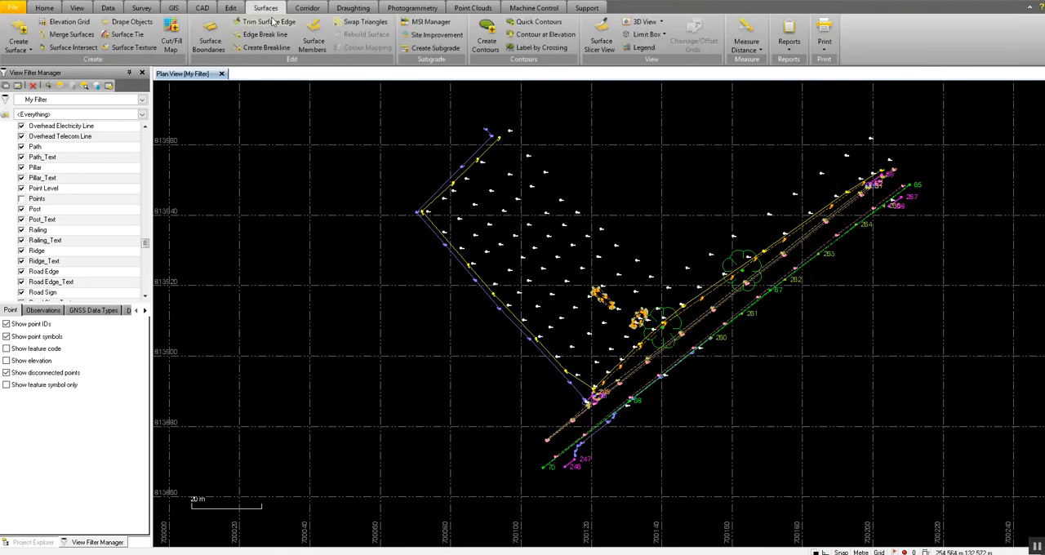
{"action": "left_click", "coordinate": [13, 31]}
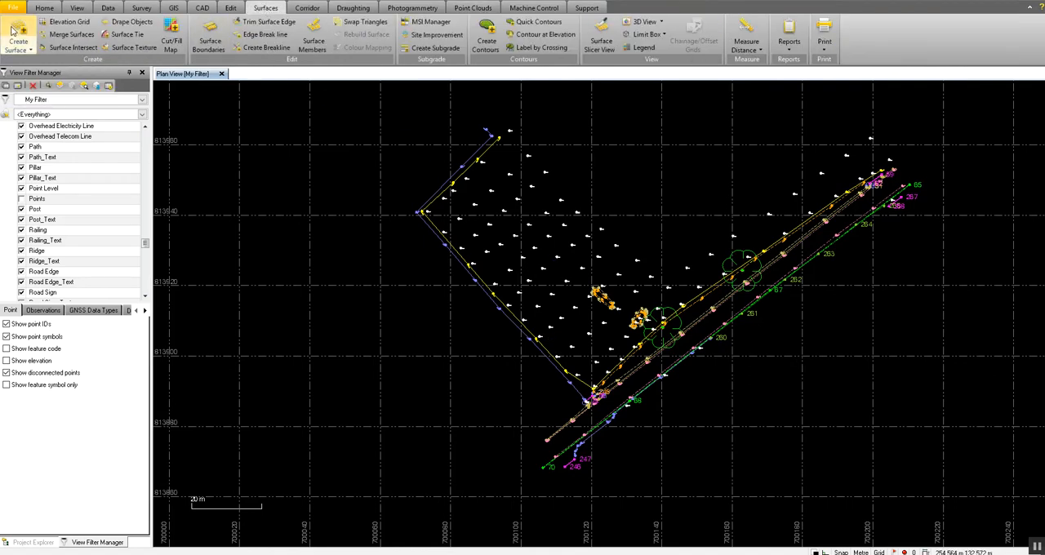
{"action": "left_click", "coordinate": [927, 112]}
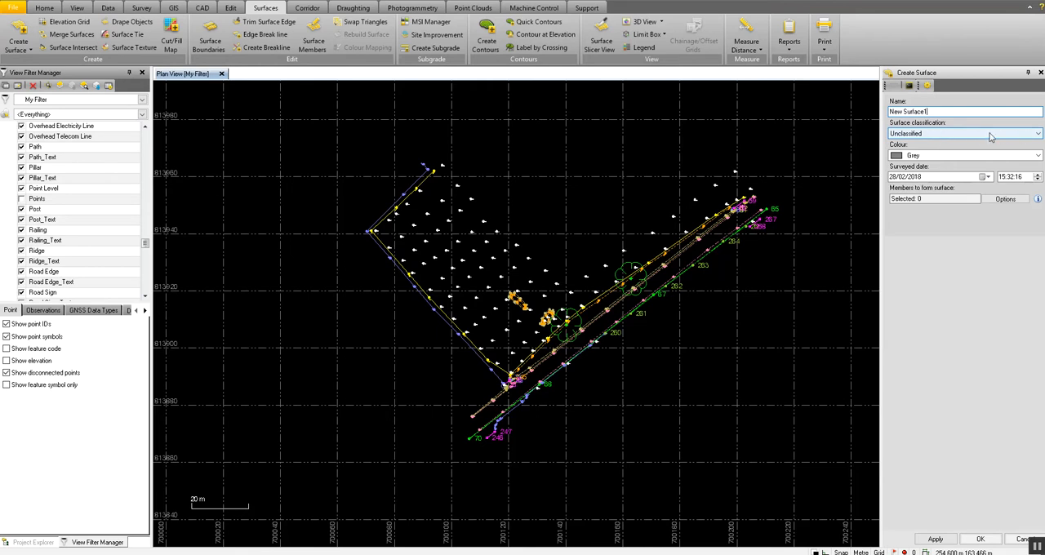
{"action": "left_click", "coordinate": [1037, 135]}
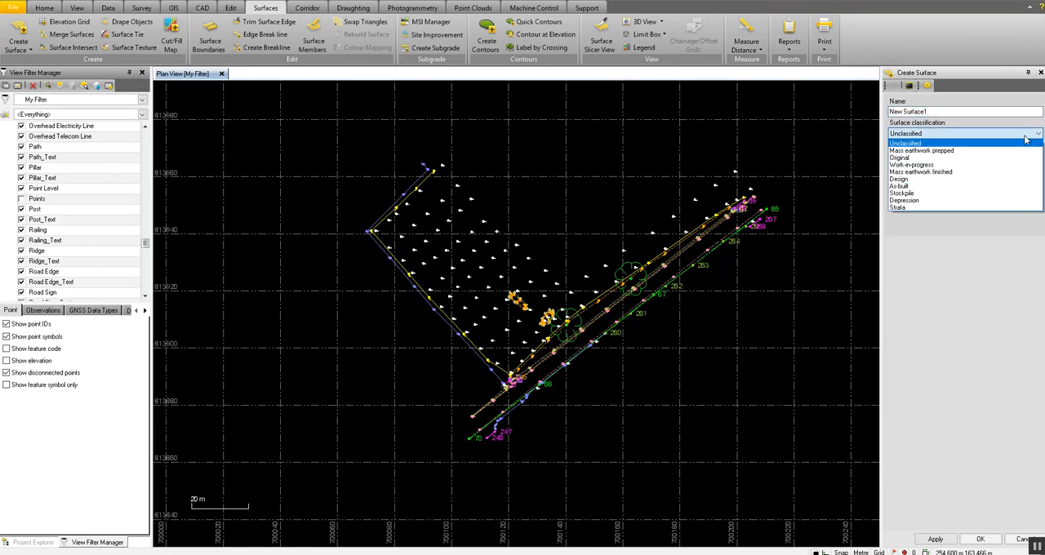
{"action": "left_click", "coordinate": [925, 144]}
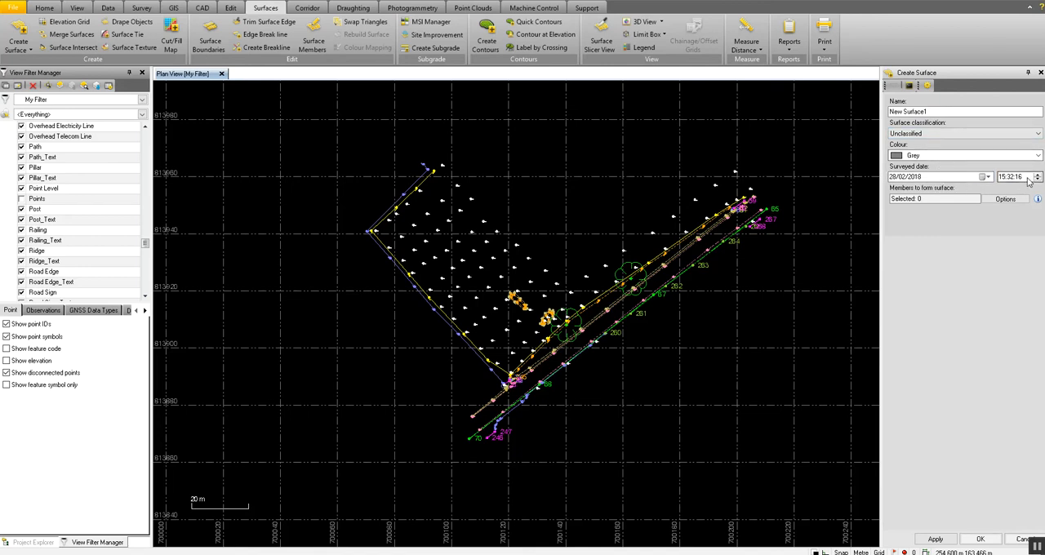
{"action": "left_click", "coordinate": [936, 199]}
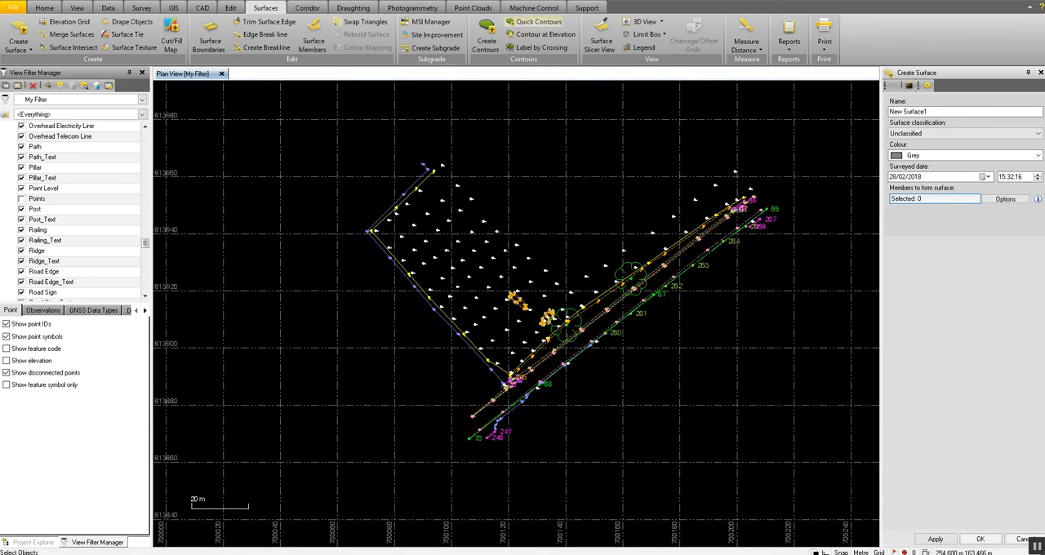
Try Rectangle Select on the points in the middle of the field as surface members, and clear the selection.
{"action": "left_click", "coordinate": [474, 7]}
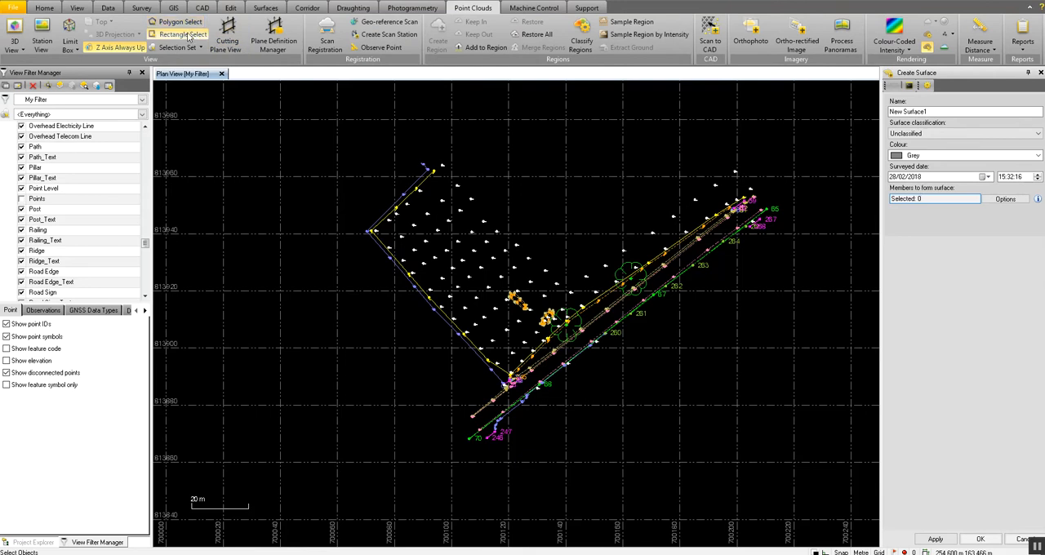
{"action": "left_click", "coordinate": [185, 36]}
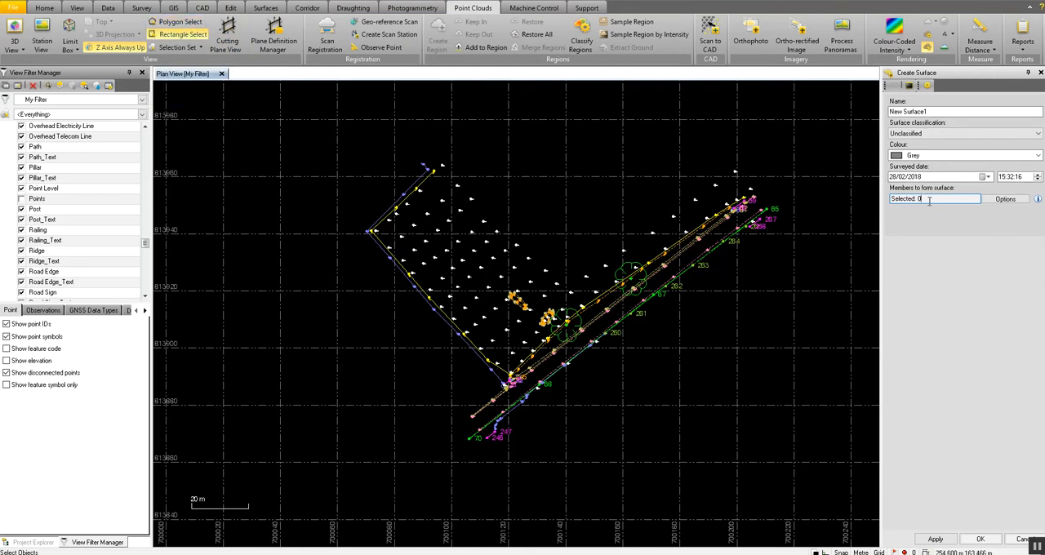
{"action": "left_click_drag", "start_coordinate": [561, 166], "coordinate": [438, 297]}
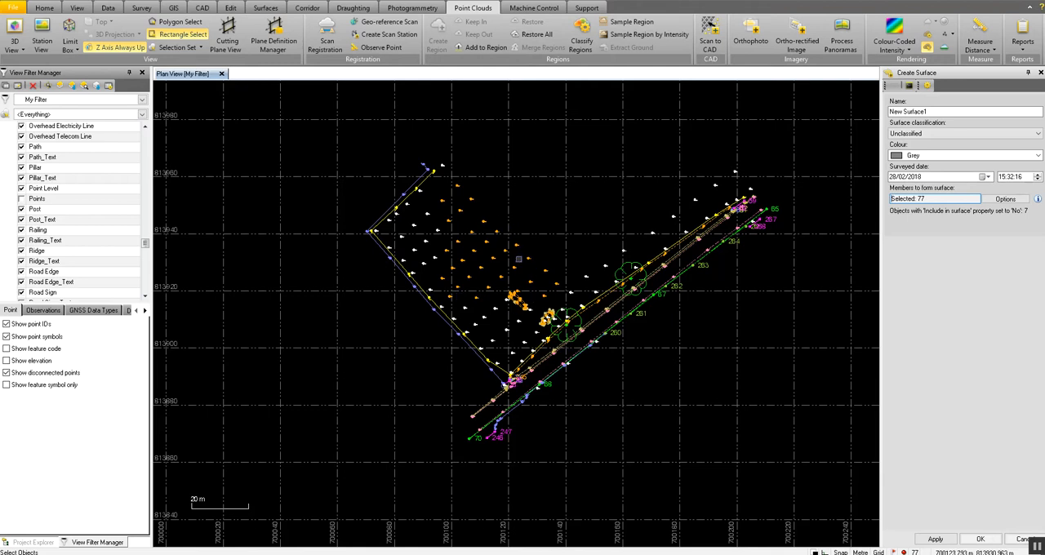
{"action": "left_click", "coordinate": [603, 216]}
Try Polygon Select around the field's interior points as surface members, and clear the selection.
{"action": "left_click", "coordinate": [191, 23]}
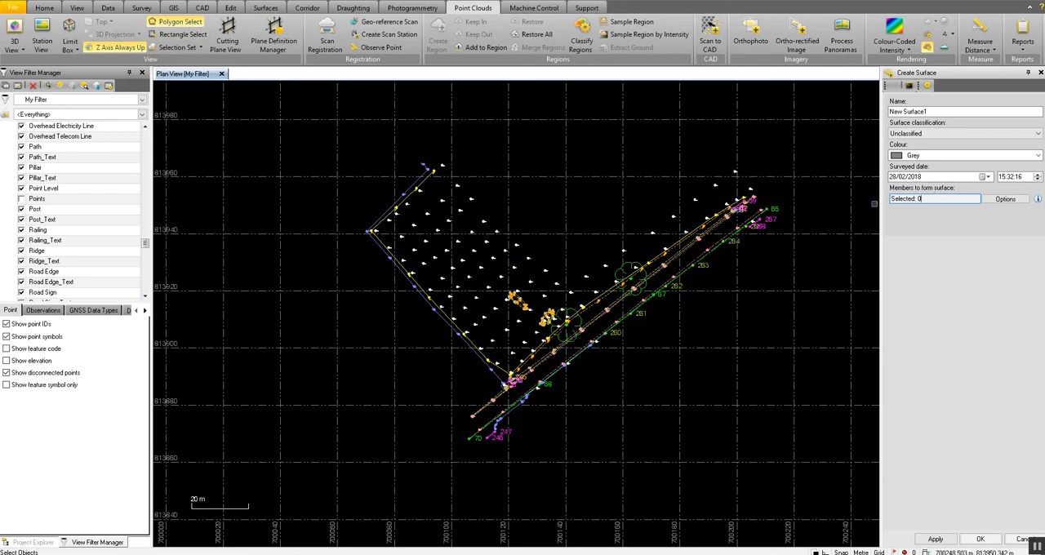
{"action": "left_click", "coordinate": [477, 163]}
{"action": "left_click", "coordinate": [393, 237]}
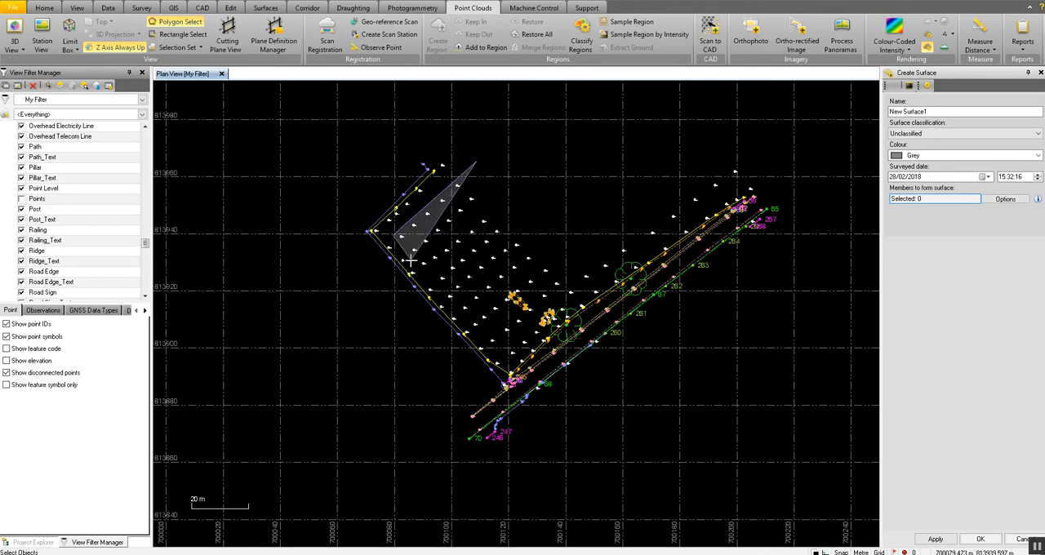
{"action": "left_click", "coordinate": [510, 357]}
{"action": "mouse_move", "coordinate": [528, 321]}
{"action": "left_mouse_down"}
{"action": "mouse_move", "coordinate": [566, 278]}
{"action": "mouse_move", "coordinate": [556, 250]}
{"action": "left_mouse_up"}
{"action": "double_click", "coordinate": [556, 250]}
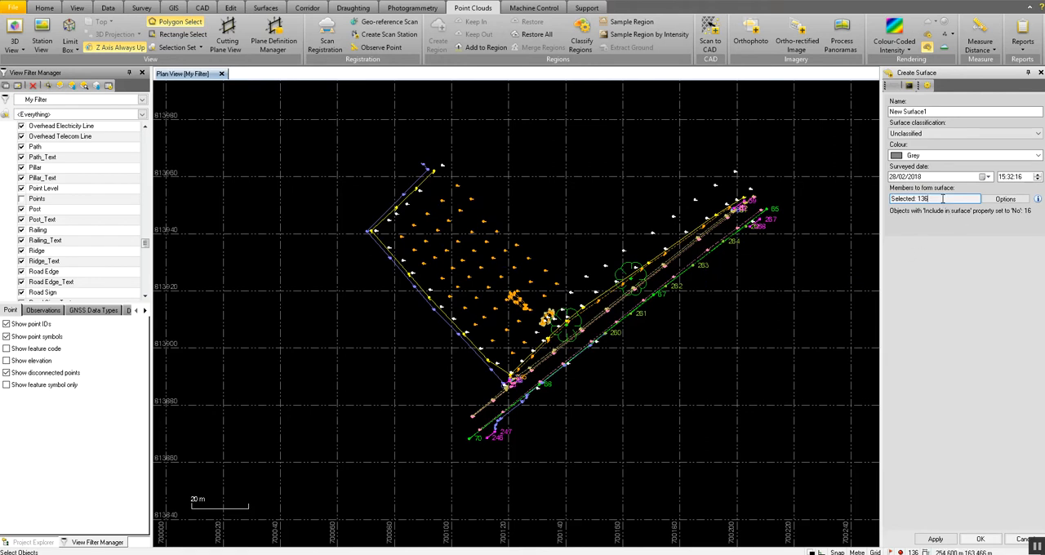
{"action": "left_click", "coordinate": [793, 185]}
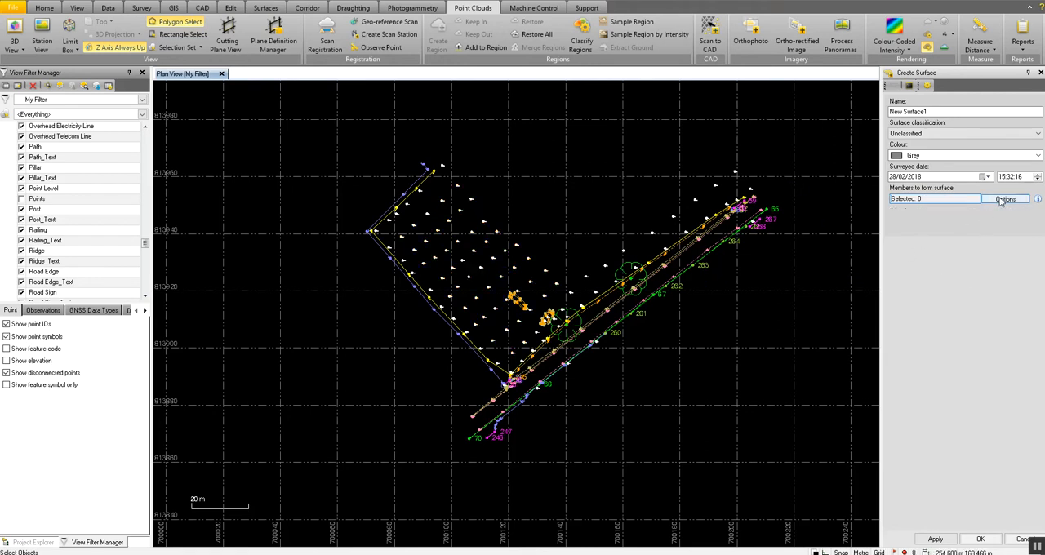
Select all objects on the Spot Level layer as surface members, create the surface, and clear the selection.
{"action": "left_click", "coordinate": [998, 201]}
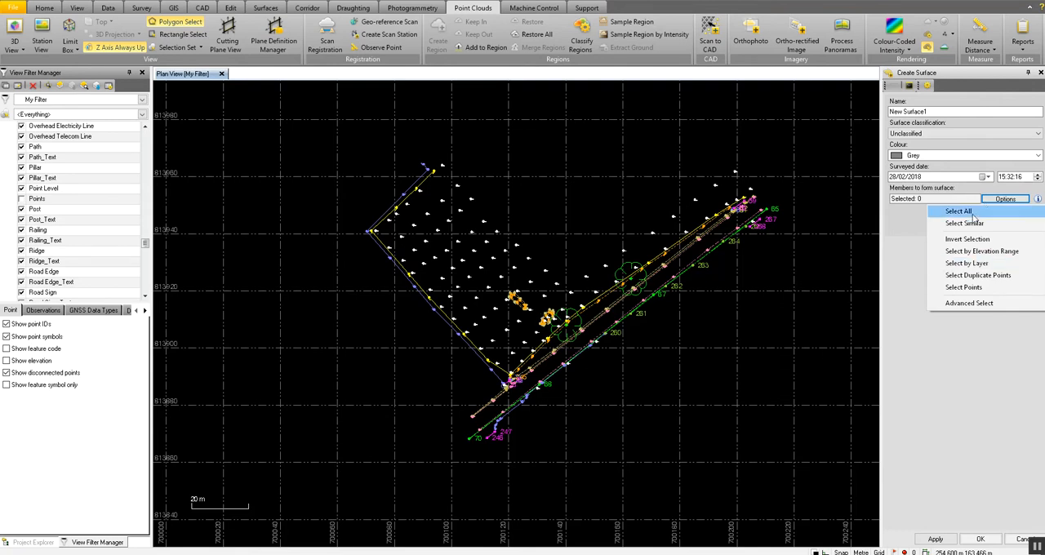
{"action": "left_click", "coordinate": [988, 264]}
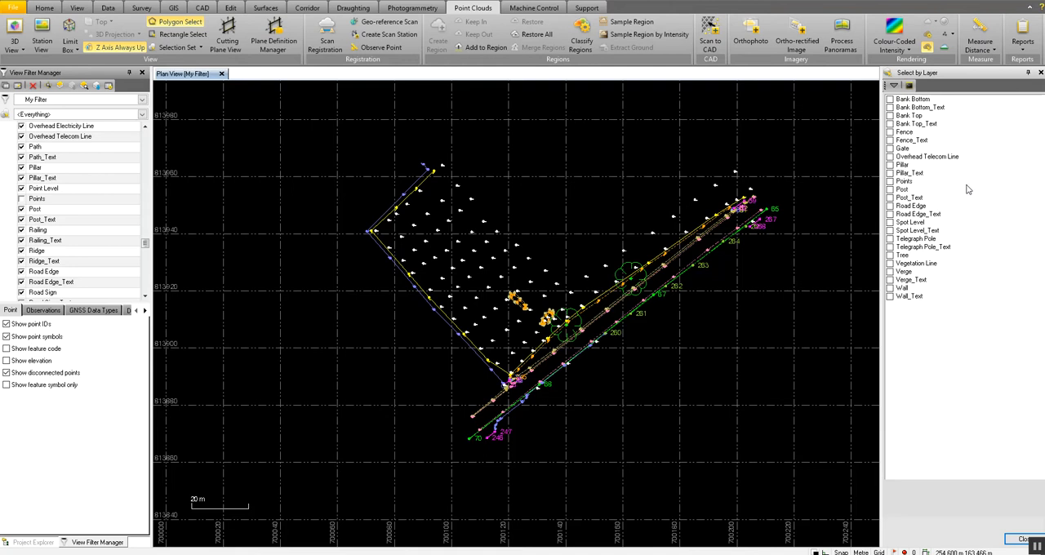
{"action": "left_click", "coordinate": [891, 222]}
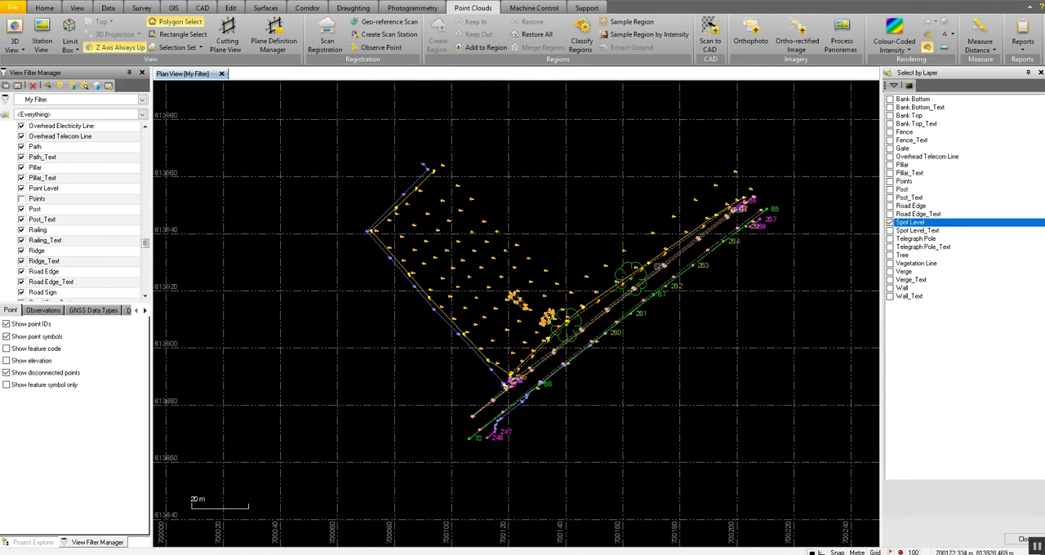
{"action": "left_click", "coordinate": [1021, 539]}
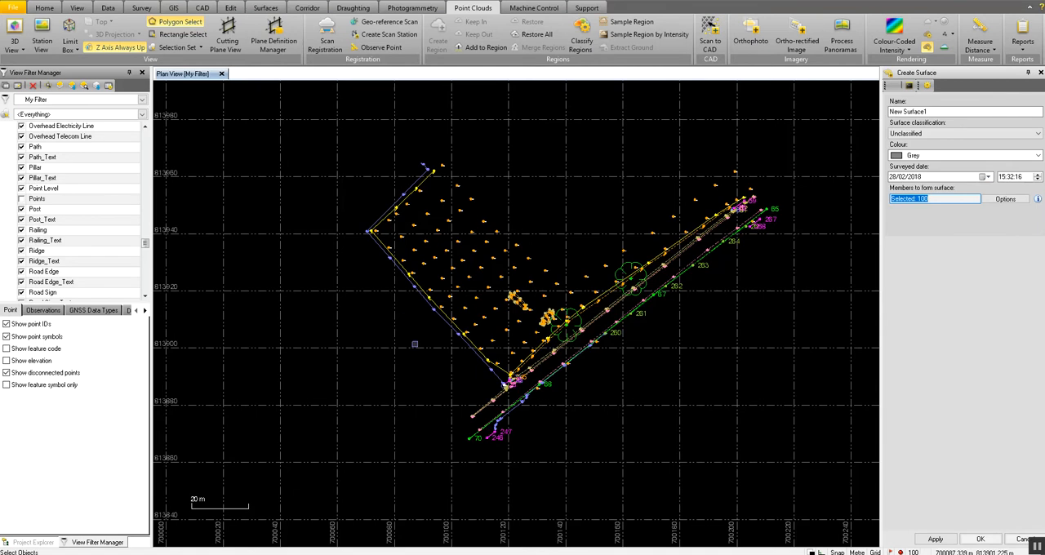
{"action": "left_click", "coordinate": [951, 198]}
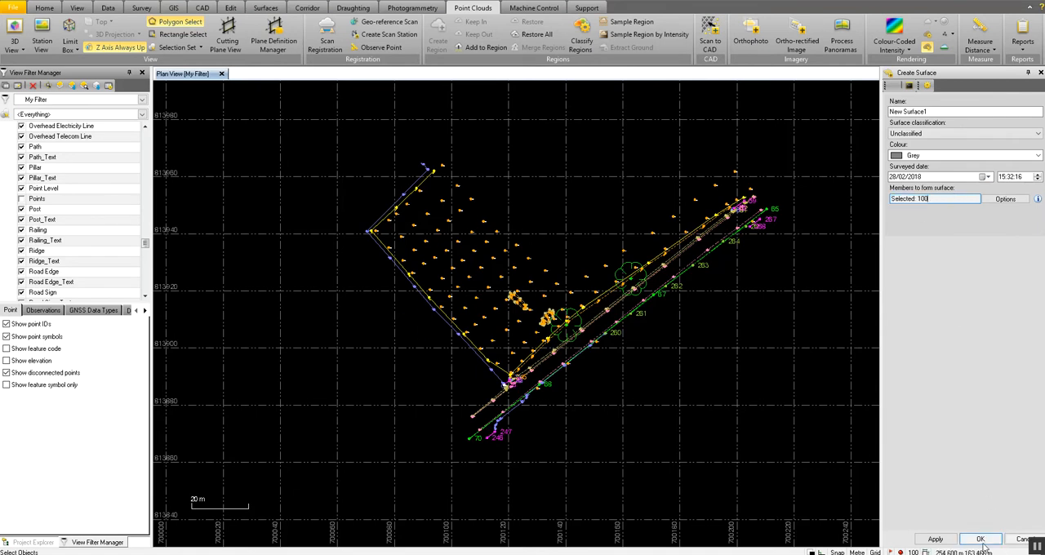
{"action": "left_click", "coordinate": [981, 541]}
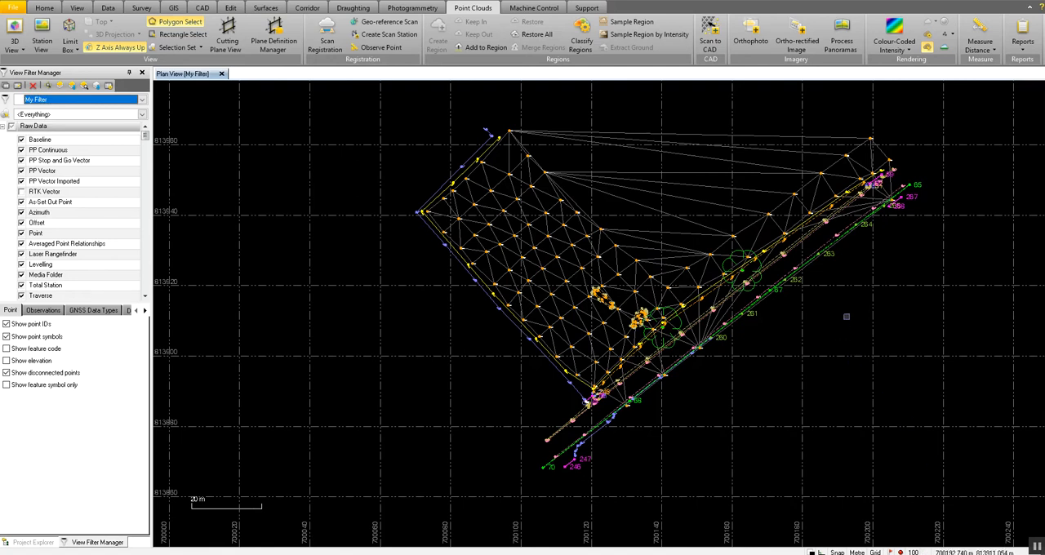
{"action": "left_click", "coordinate": [857, 287]}
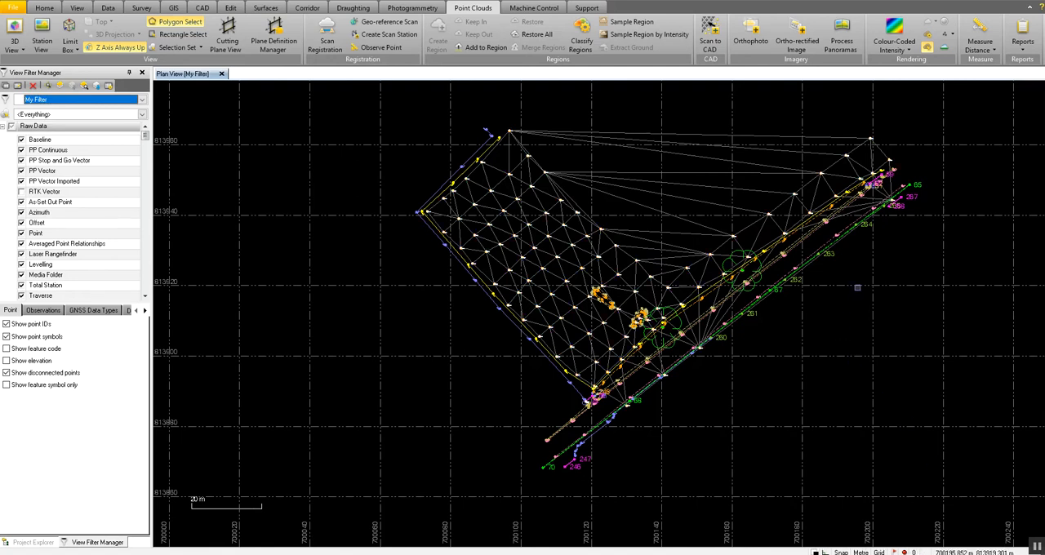
Examine the new surface's triangulation across the field and the long triangles bridging the gap to the road.
{"action": "middle_click_drag", "start_coordinate": [857, 287], "coordinate": [818, 303]}
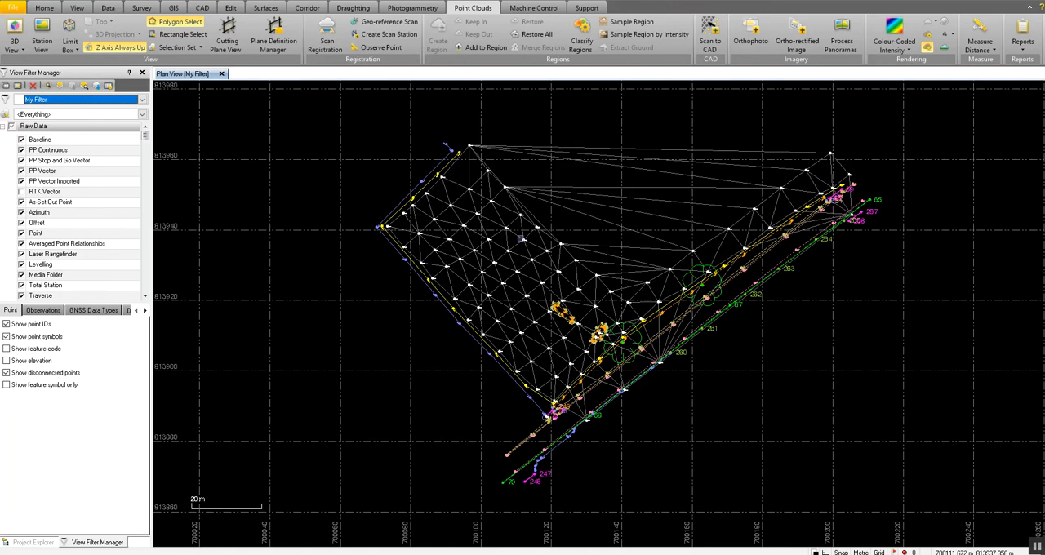
{"action": "scroll", "coordinate": [500, 254], "scroll_direction": "up", "scroll_amount": 2}
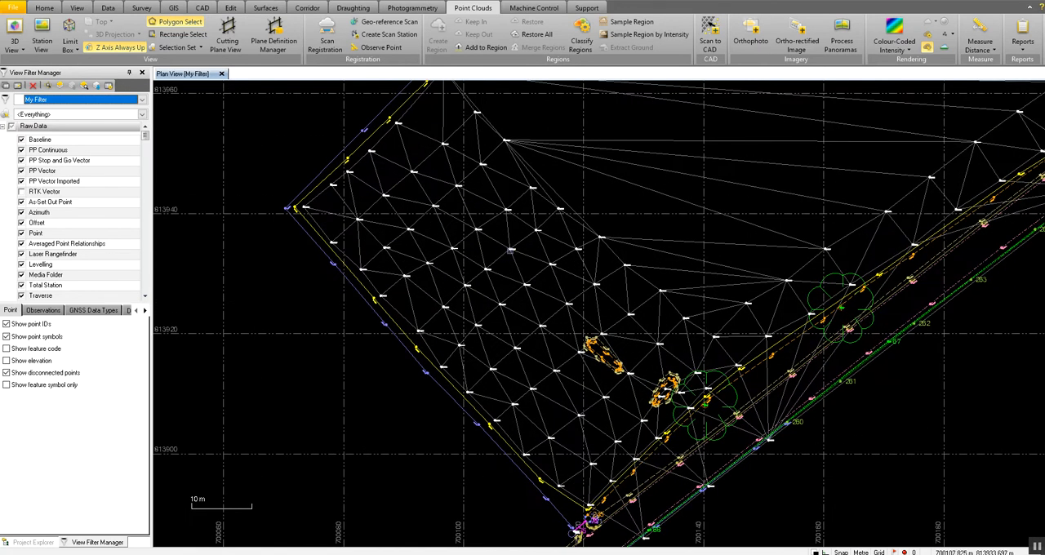
{"action": "middle_click_drag", "start_coordinate": [537, 221], "coordinate": [528, 238]}
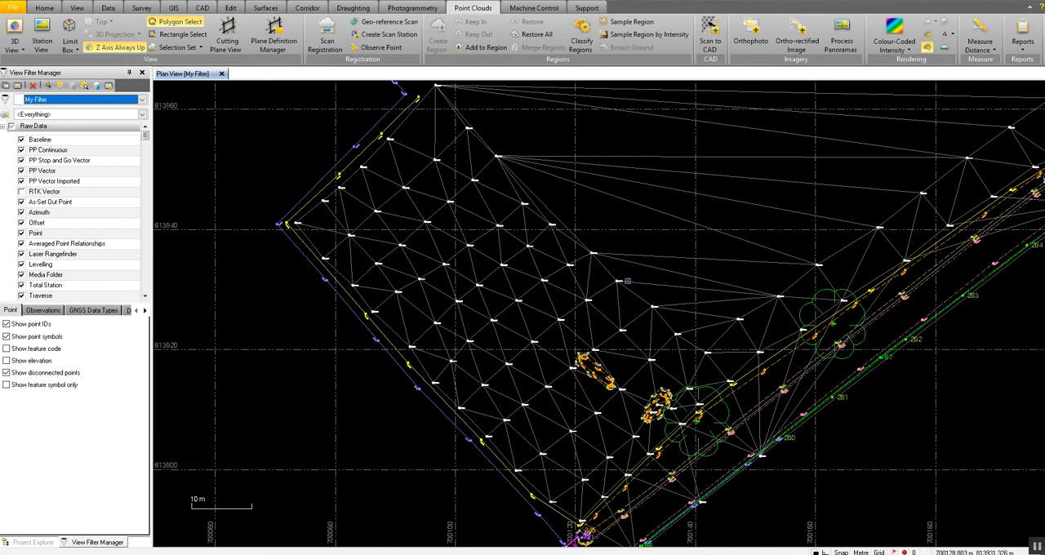
{"action": "scroll", "coordinate": [660, 251], "scroll_direction": "down", "scroll_amount": 2}
{"action": "middle_click_drag", "start_coordinate": [620, 253], "coordinate": [584, 227]}
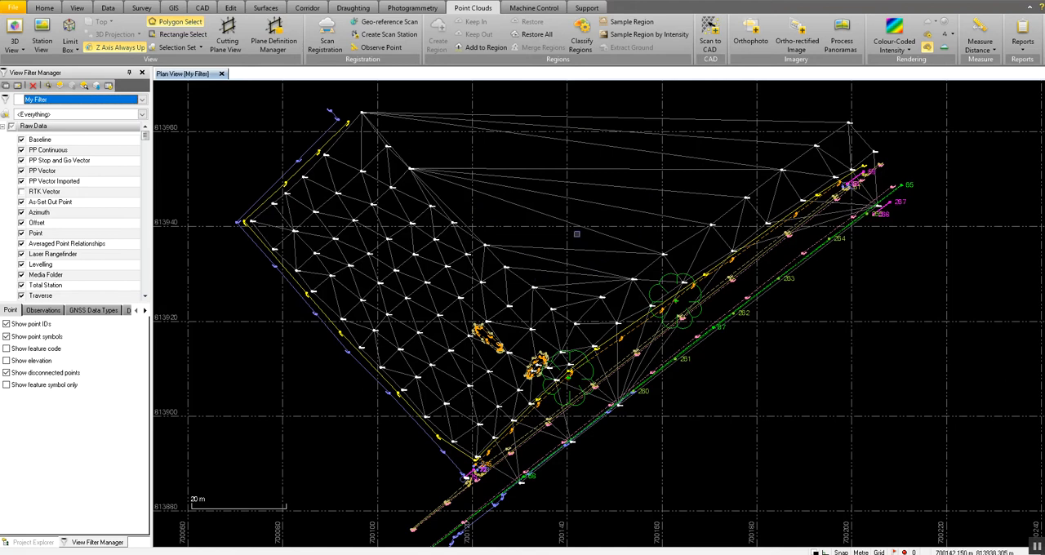
{"action": "scroll", "coordinate": [576, 239], "scroll_direction": "down", "scroll_amount": 1}
{"action": "scroll", "coordinate": [576, 238], "scroll_direction": "down", "scroll_amount": 1}
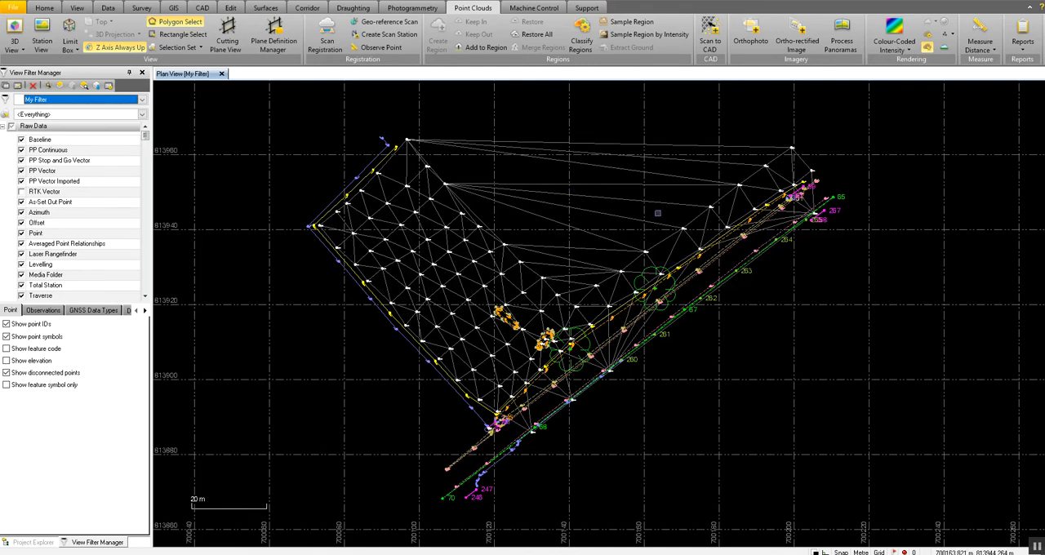
Trim the outermost long triangles off New Surface1's northern edge with Trim Surface Edge, from about 700147, 813971 to 700139, 813955.
{"action": "left_click", "coordinate": [265, 7]}
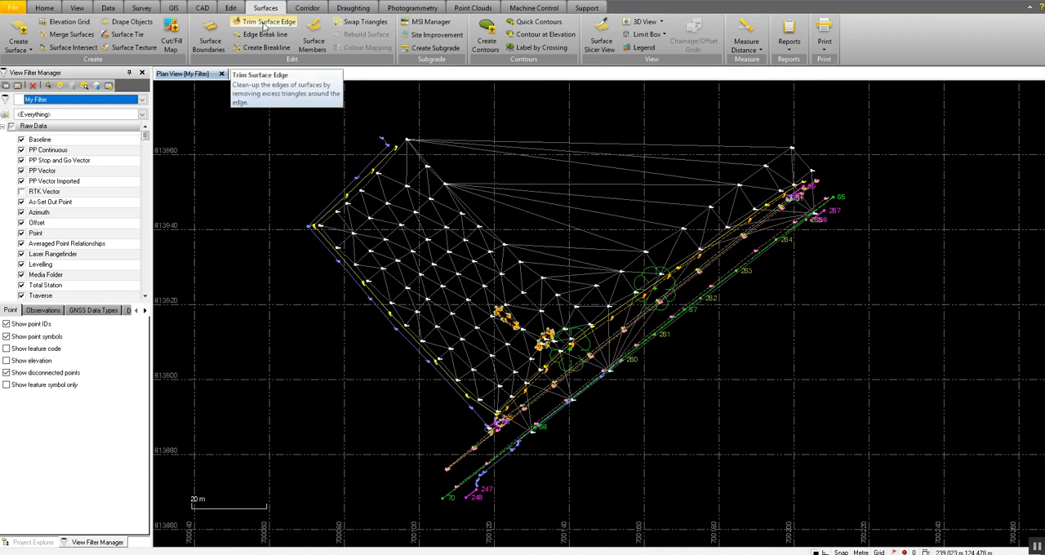
{"action": "left_click", "coordinate": [264, 23]}
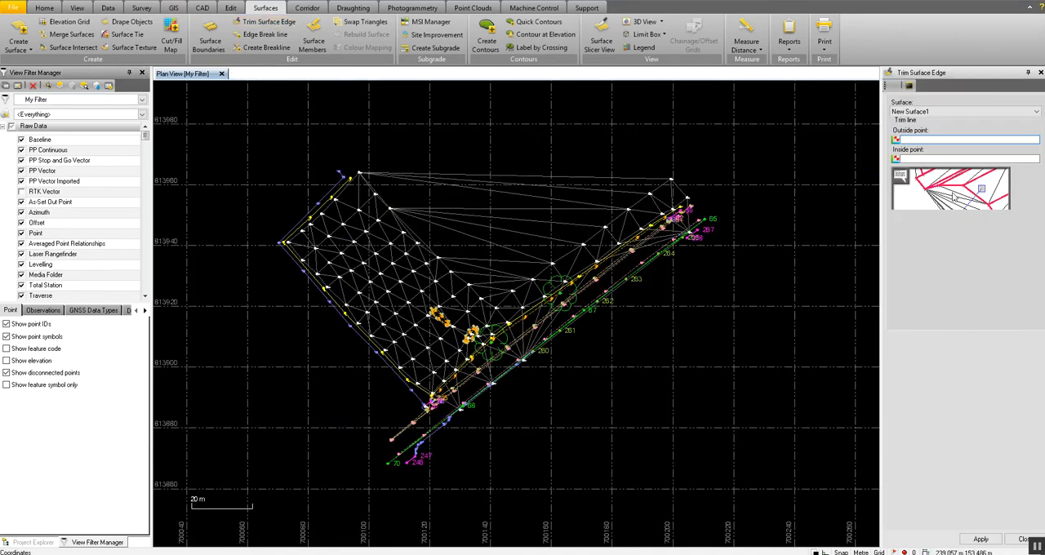
{"action": "left_click", "coordinate": [970, 113]}
{"action": "left_click", "coordinate": [971, 113]}
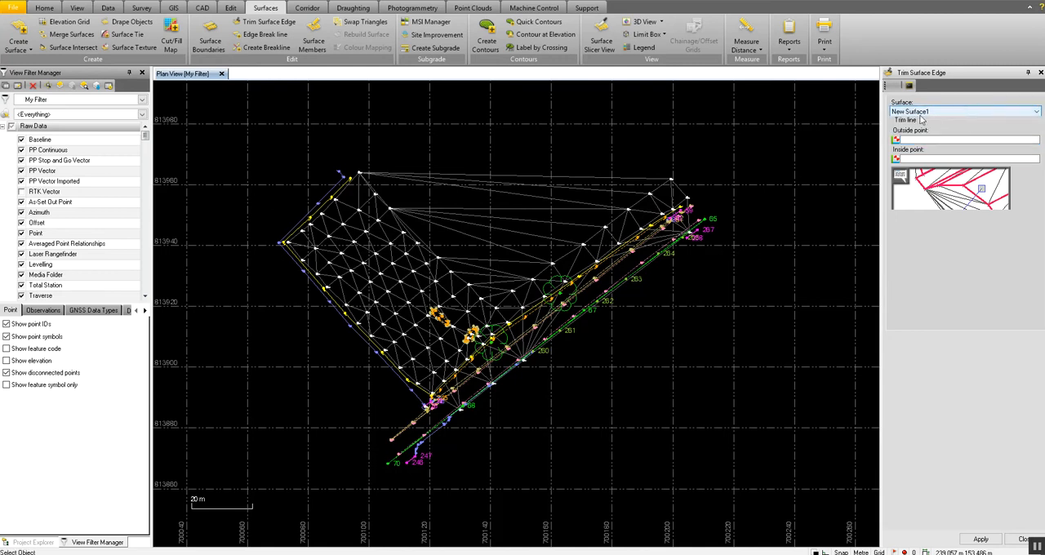
{"action": "left_click", "coordinate": [937, 137]}
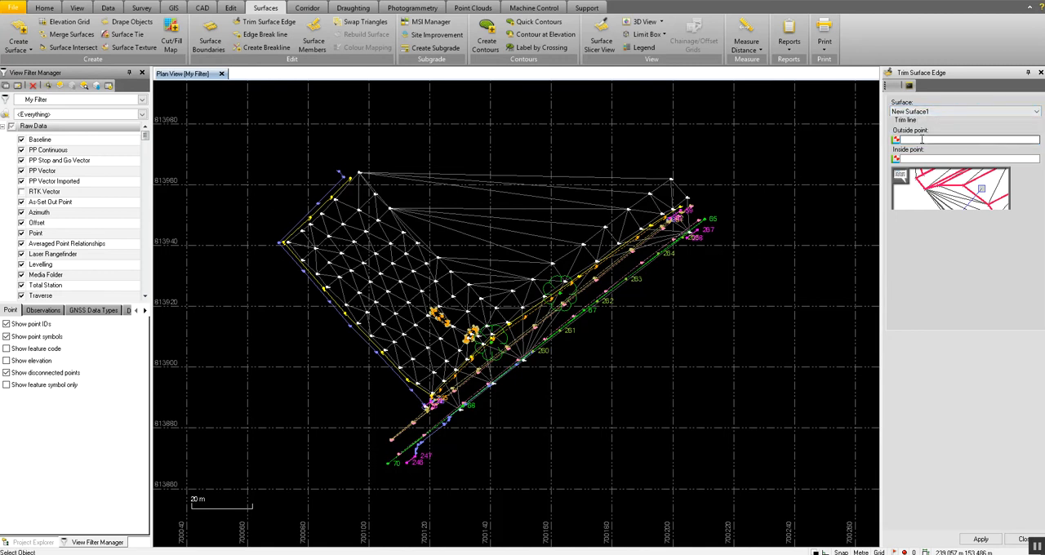
{"action": "left_click", "coordinate": [510, 151]}
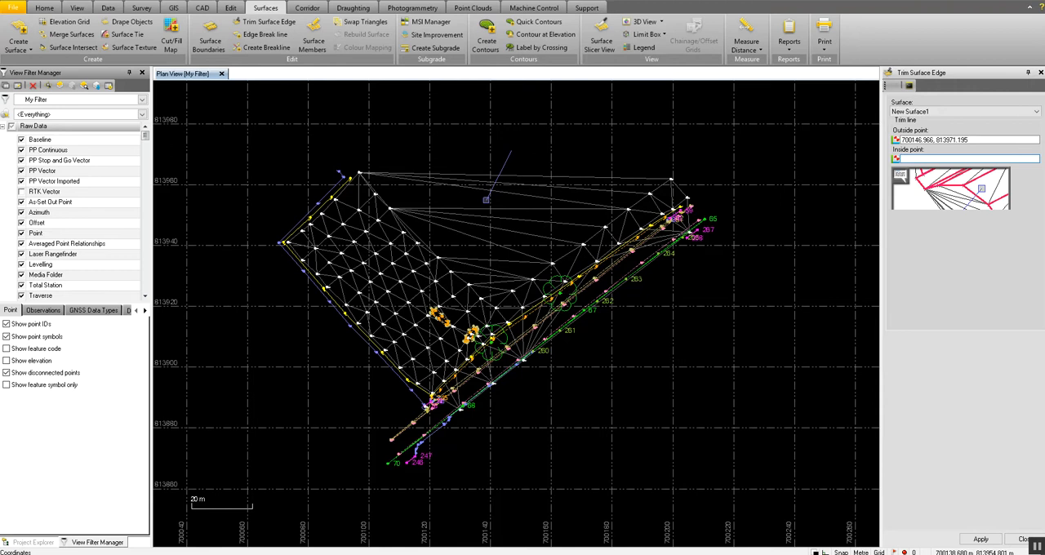
{"action": "left_click", "coordinate": [486, 199]}
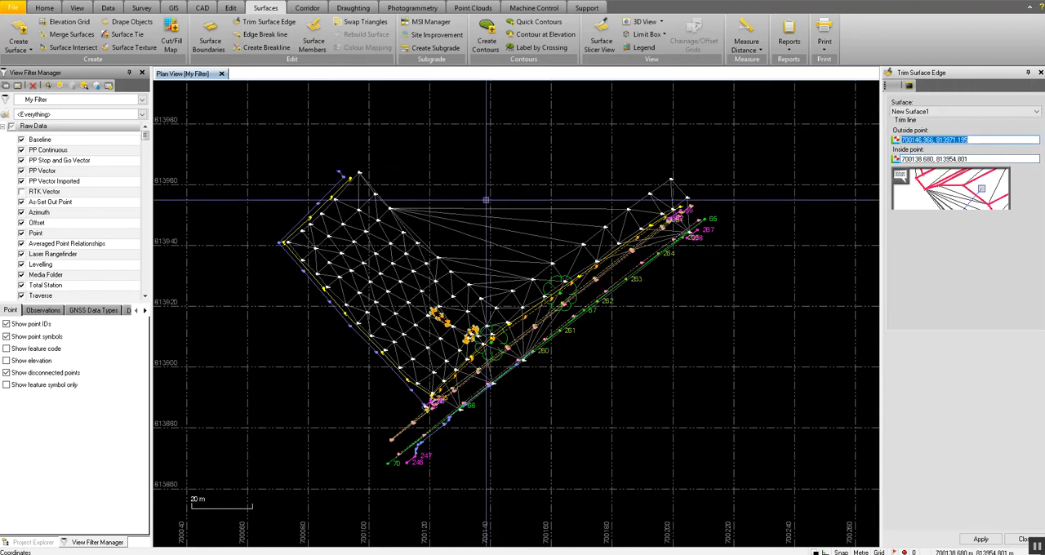
Trim the remaining long triangles spanning the gap between the field and the road, ending inside at about 700140, 813924.
{"action": "left_click", "coordinate": [544, 174]}
{"action": "left_click", "coordinate": [491, 245]}
{"action": "left_click", "coordinate": [503, 196]}
{"action": "scroll", "coordinate": [491, 295], "scroll_direction": "up", "scroll_amount": 1}
{"action": "scroll", "coordinate": [494, 296], "scroll_direction": "up", "scroll_amount": 2}
{"action": "left_click", "coordinate": [484, 285]}
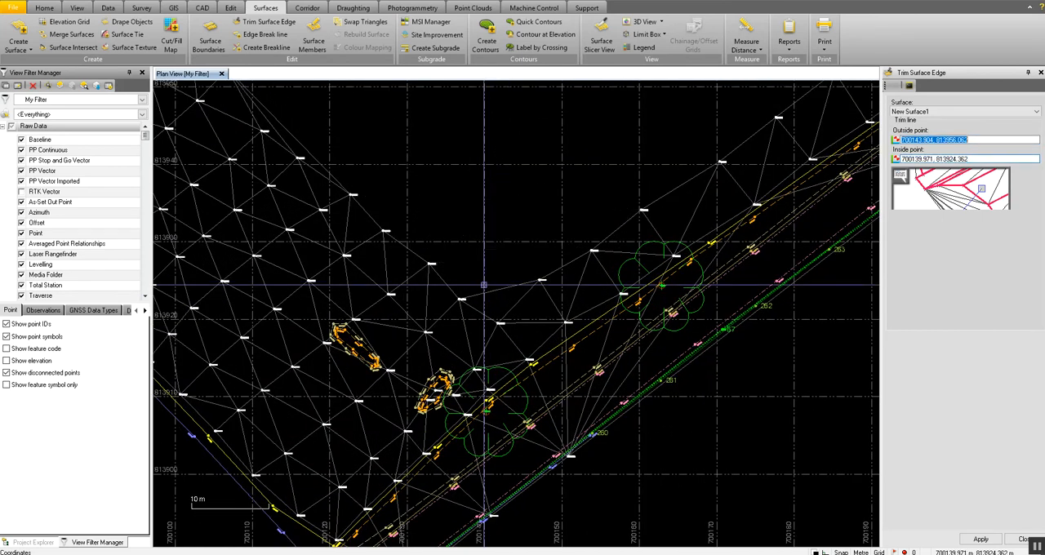
Trim the thin triangles along the field's northeastern edge, from about 700117, 813946 to 700113, 813945, and finish trimming.
{"action": "scroll", "coordinate": [484, 285], "scroll_direction": "down", "scroll_amount": 3}
{"action": "scroll", "coordinate": [502, 210], "scroll_direction": "up", "scroll_amount": 1}
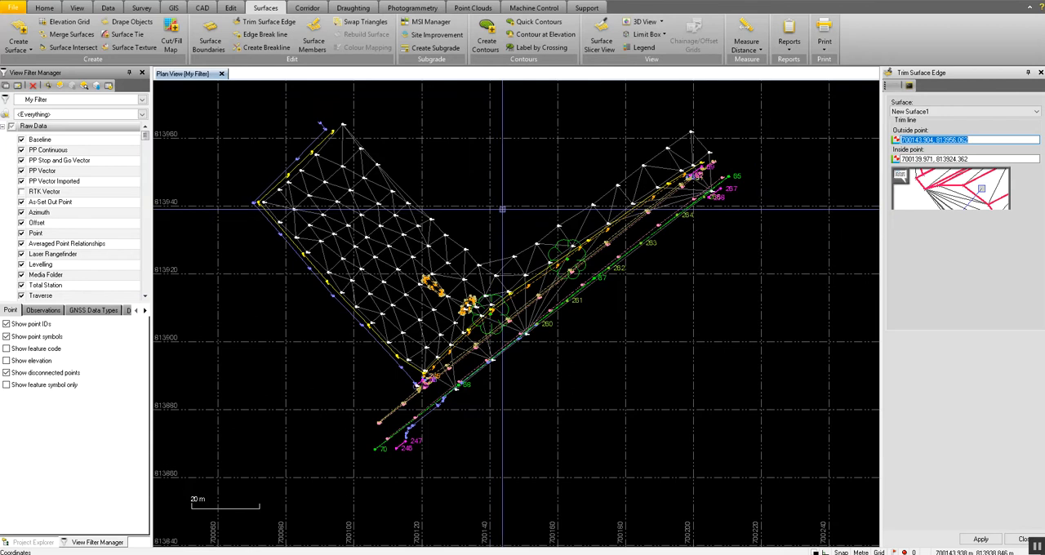
{"action": "scroll", "coordinate": [404, 188], "scroll_direction": "up", "scroll_amount": 3}
{"action": "left_click", "coordinate": [406, 182]}
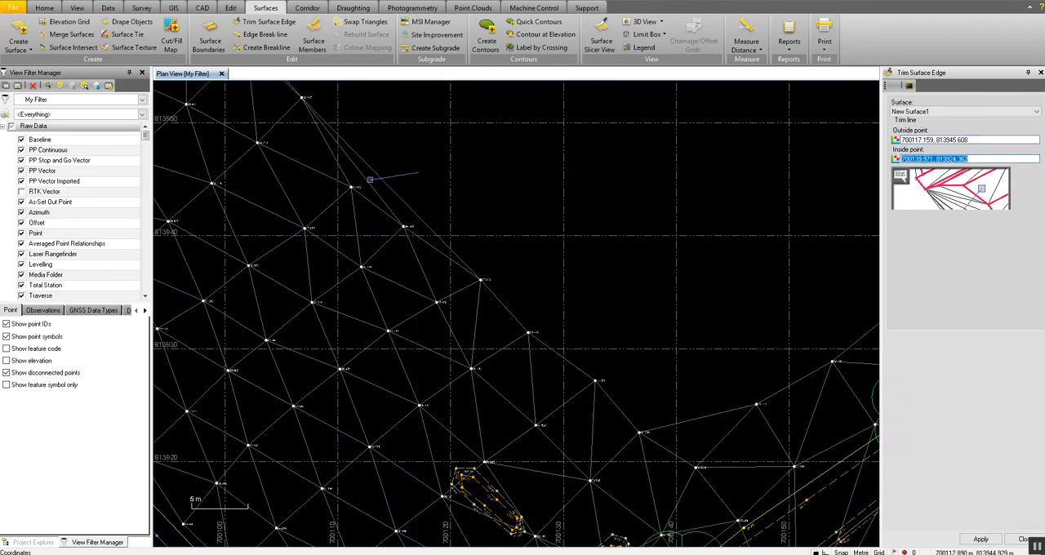
{"action": "left_click", "coordinate": [369, 179]}
{"action": "scroll", "coordinate": [370, 179], "scroll_direction": "down", "scroll_amount": 3}
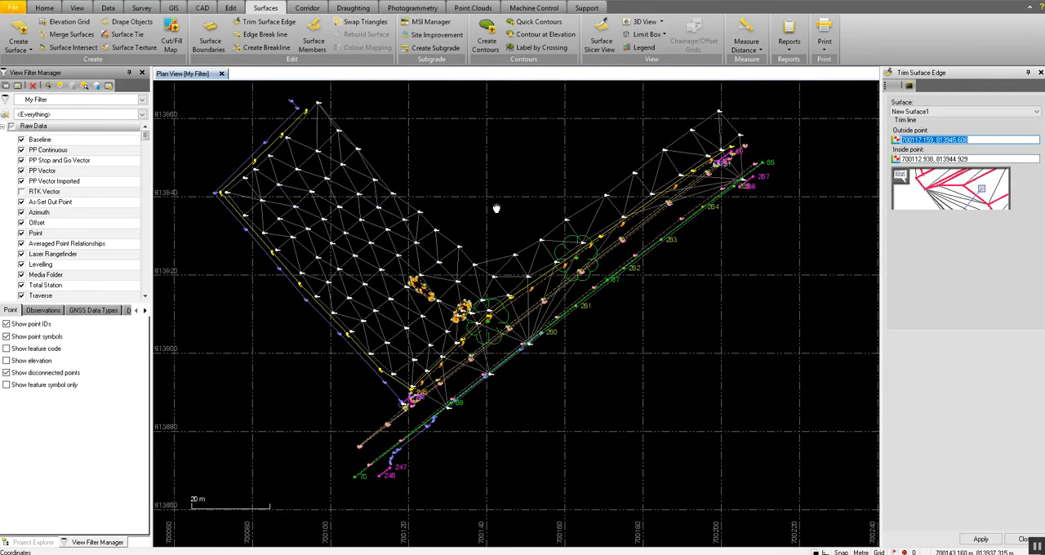
{"action": "middle_click_drag", "start_coordinate": [496, 209], "coordinate": [390, 227]}
{"action": "middle_click_drag", "start_coordinate": [494, 208], "coordinate": [612, 226]}
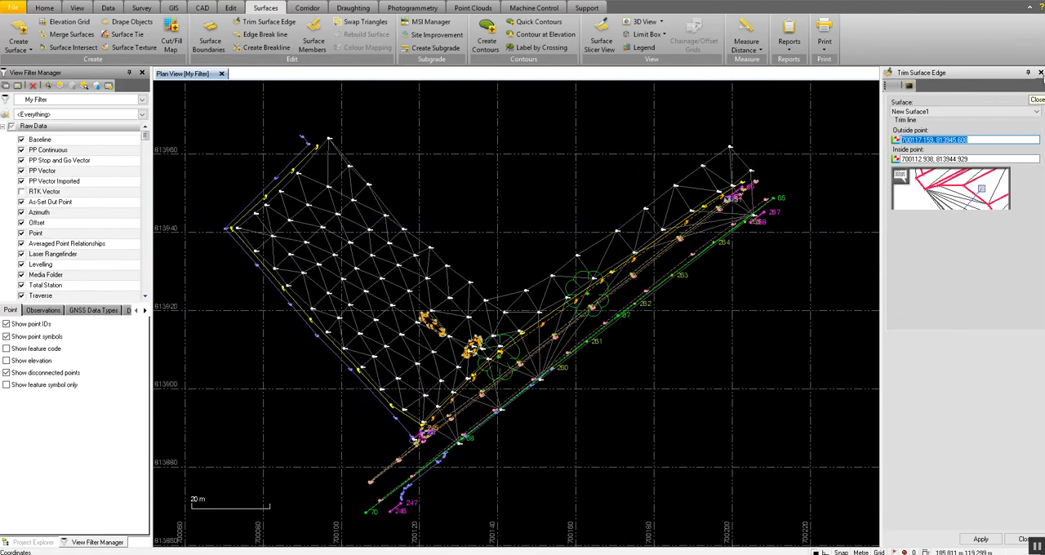
{"action": "left_click", "coordinate": [1041, 74]}
{"action": "middle_click_drag", "start_coordinate": [664, 227], "coordinate": [680, 244]}
{"action": "scroll", "coordinate": [690, 256], "scroll_direction": "down", "scroll_amount": 1}
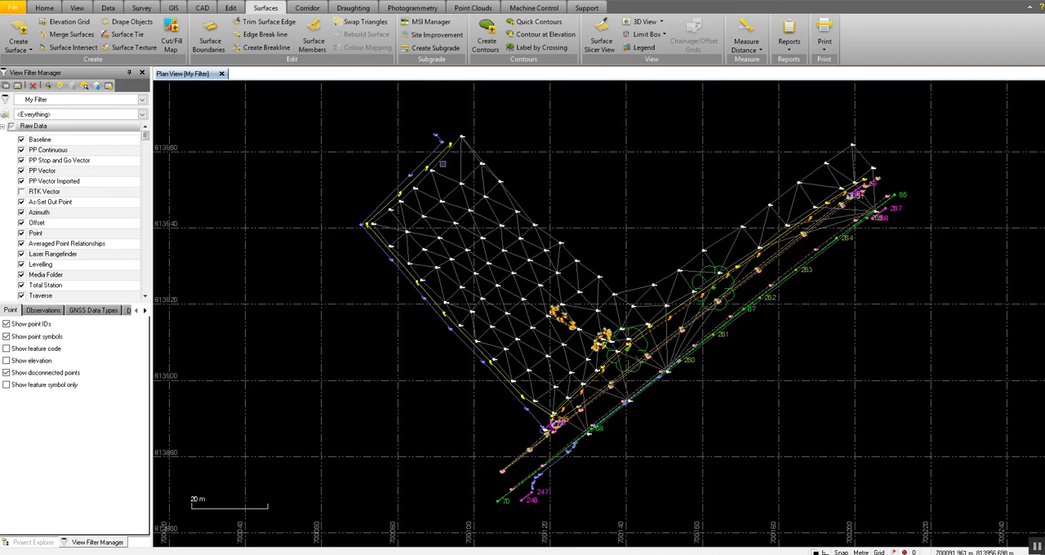
Open the Surface Slicer view and slice across the field from 700080.970, 813903.143 to 700130.733, 813951.108.
{"action": "left_click", "coordinate": [603, 45]}
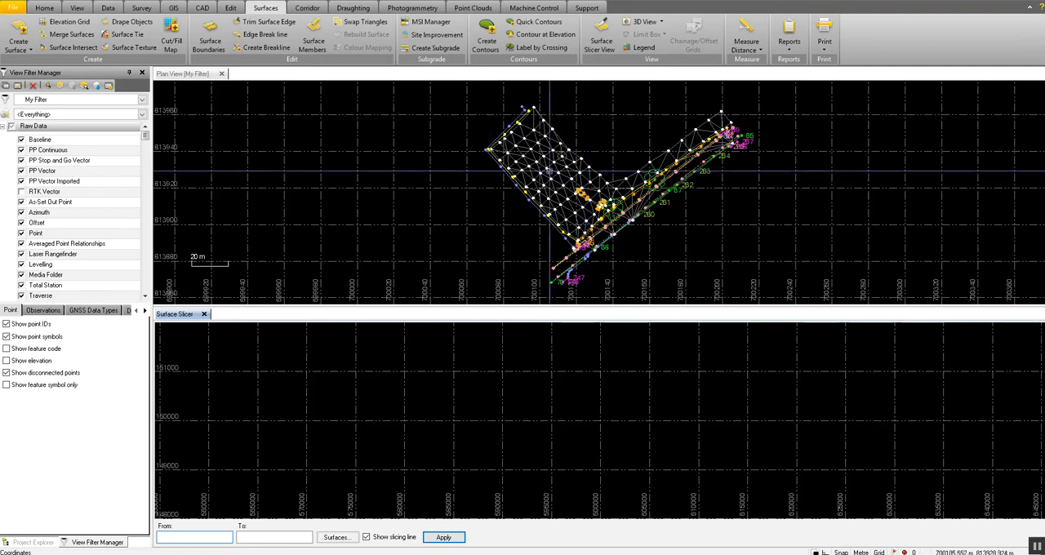
{"action": "left_click", "coordinate": [504, 219]}
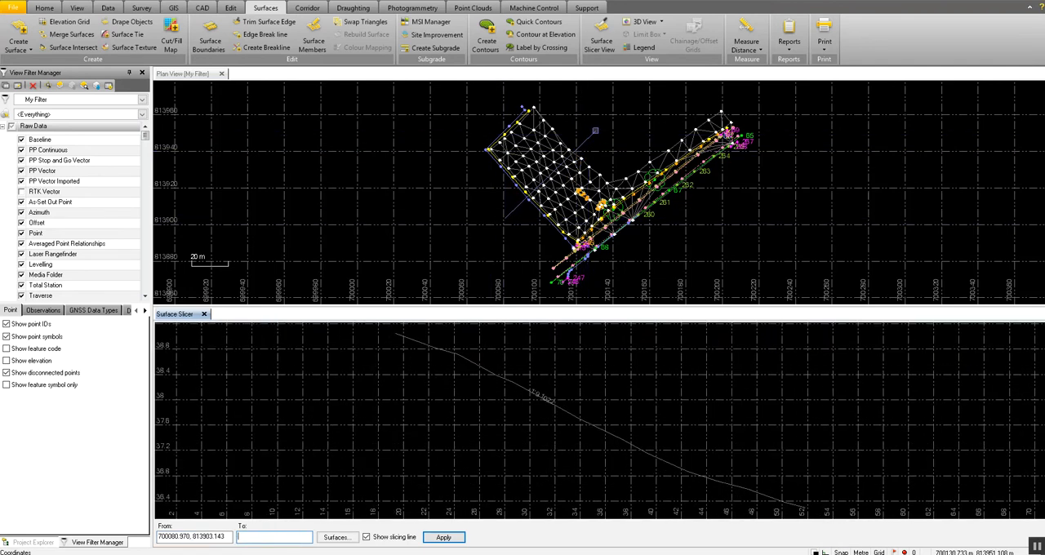
{"action": "left_click", "coordinate": [595, 131]}
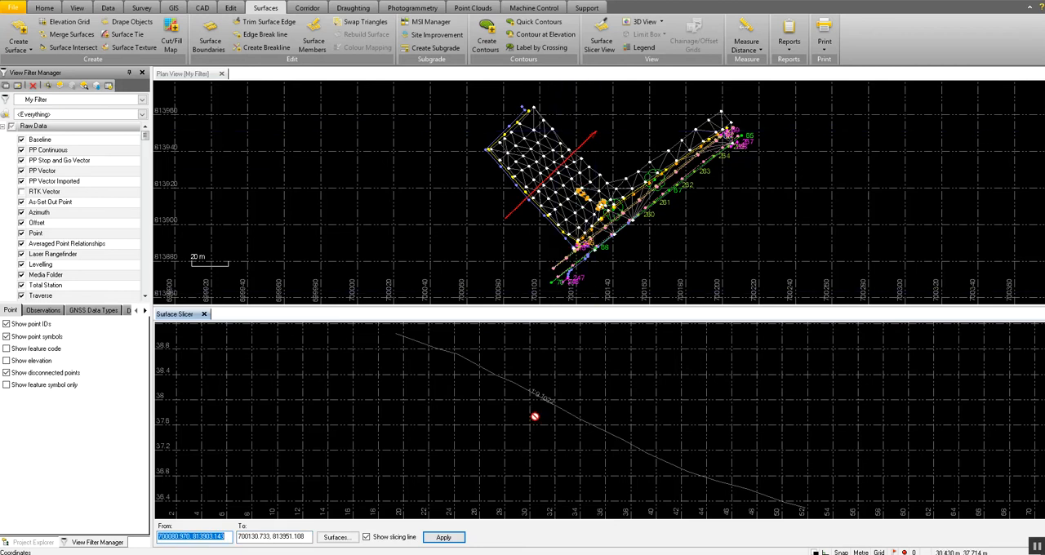
{"action": "scroll", "coordinate": [534, 415], "scroll_direction": "down", "scroll_amount": 1}
{"action": "middle_click_drag", "start_coordinate": [537, 420], "coordinate": [529, 426]}
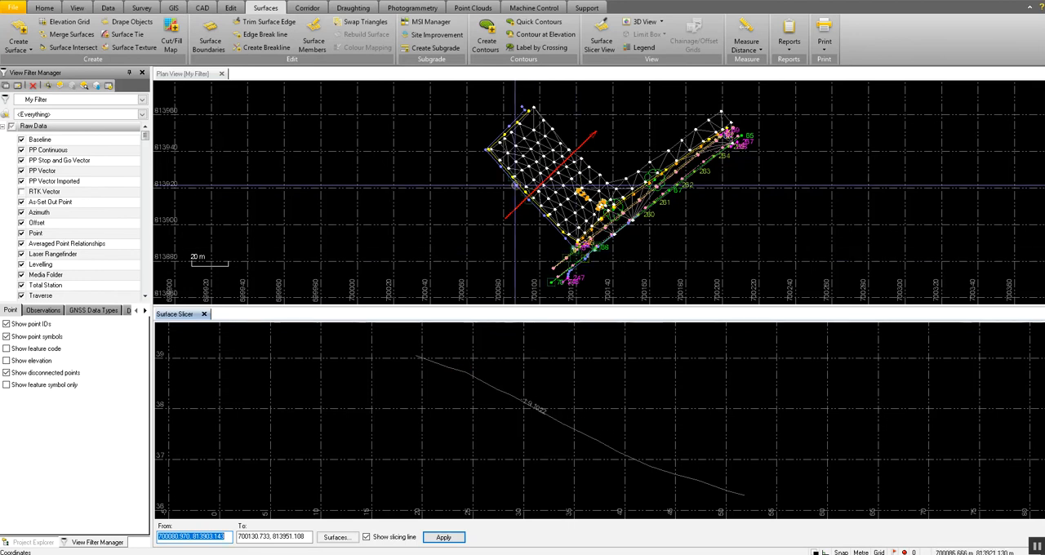
Examine three more cross sections at other positions and directions across the field, then close the surface slicer.
{"action": "left_click", "coordinate": [495, 197]}
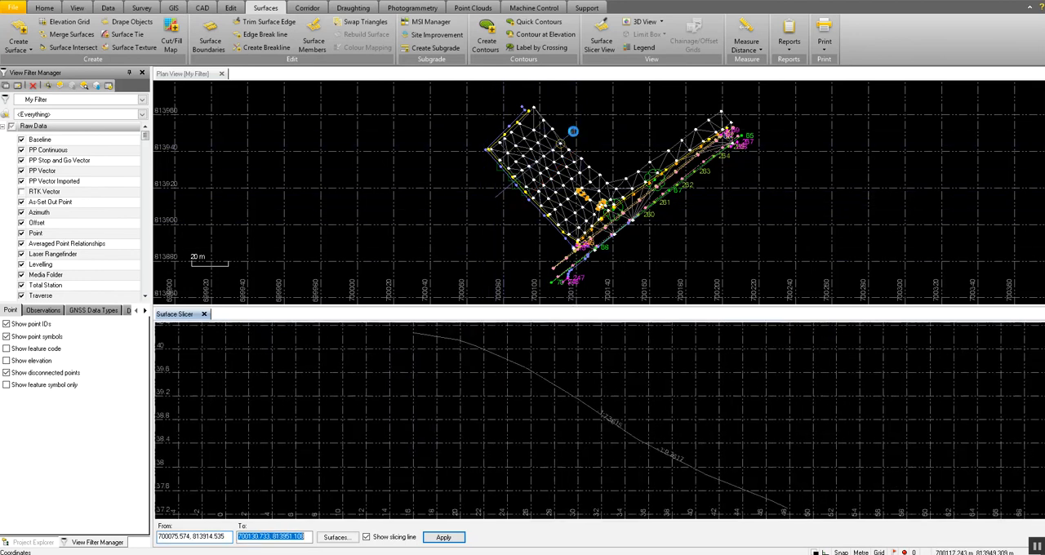
{"action": "left_click", "coordinate": [576, 121]}
{"action": "left_click", "coordinate": [529, 237]}
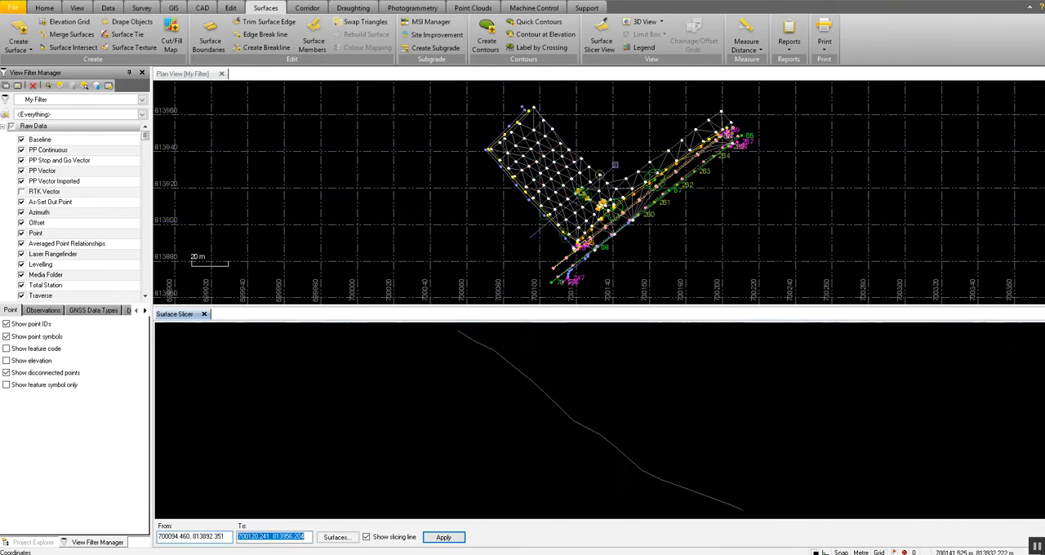
{"action": "left_click", "coordinate": [616, 164]}
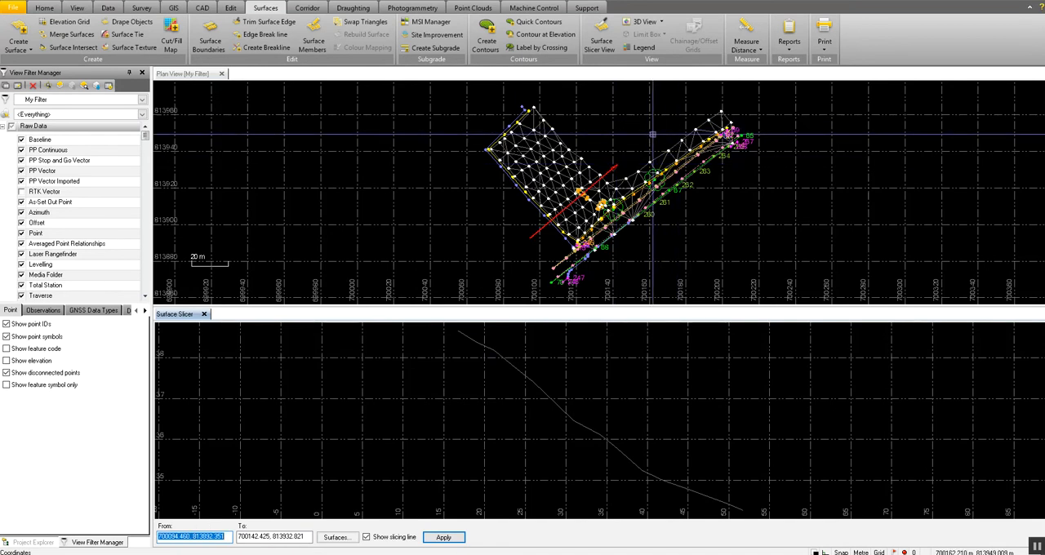
{"action": "left_click", "coordinate": [597, 128]}
{"action": "left_click", "coordinate": [506, 214]}
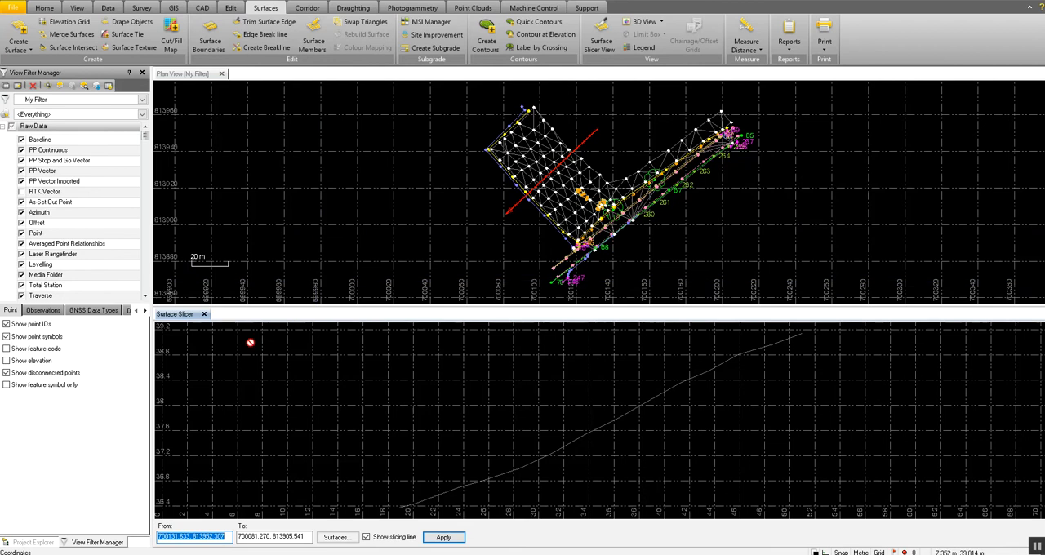
{"action": "left_click", "coordinate": [204, 314]}
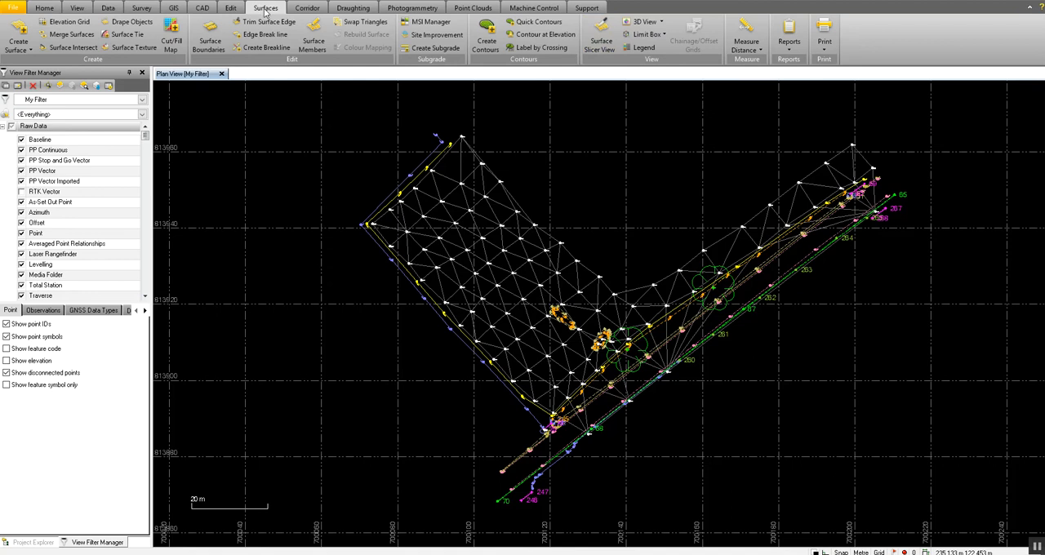
Open a 3D view of the survey and examine the shaded surface's relief from several angles.
{"action": "left_click", "coordinate": [640, 22]}
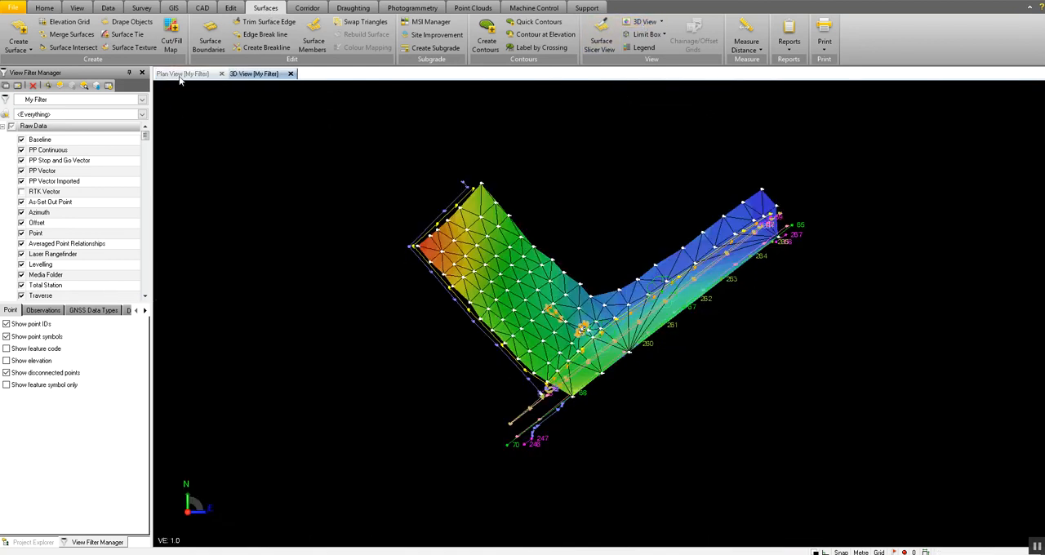
{"action": "left_click", "coordinate": [182, 74]}
{"action": "left_click", "coordinate": [249, 74]}
{"action": "scroll", "coordinate": [582, 327], "scroll_direction": "up", "scroll_amount": 4}
{"action": "middle_click_drag", "start_coordinate": [536, 346], "coordinate": [606, 261]}
{"action": "scroll", "coordinate": [558, 314], "scroll_direction": "up", "scroll_amount": 2}
{"action": "mouse_move", "coordinate": [558, 314]}
{"action": "middle_mouse_down"}
{"action": "mouse_move", "coordinate": [532, 327]}
{"action": "mouse_move", "coordinate": [227, 303]}
{"action": "mouse_move", "coordinate": [133, 315]}
{"action": "mouse_move", "coordinate": [143, 328]}
{"action": "mouse_move", "coordinate": [177, 311]}
{"action": "mouse_move", "coordinate": [243, 332]}
{"action": "mouse_move", "coordinate": [355, 320]}
{"action": "mouse_move", "coordinate": [169, 306]}
{"action": "mouse_move", "coordinate": [152, 315]}
{"action": "mouse_move", "coordinate": [381, 359]}
{"action": "mouse_move", "coordinate": [460, 361]}
{"action": "middle_mouse_up"}
{"action": "middle_click_drag", "start_coordinate": [395, 306], "coordinate": [361, 298]}
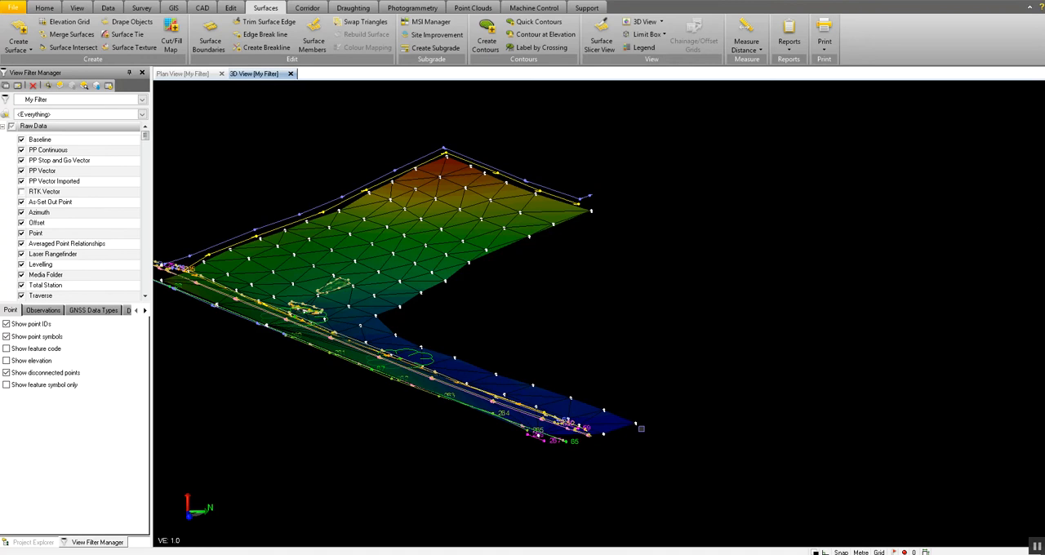
{"action": "scroll", "coordinate": [641, 428], "scroll_direction": "up", "scroll_amount": 2}
{"action": "scroll", "coordinate": [641, 428], "scroll_direction": "down", "scroll_amount": 2}
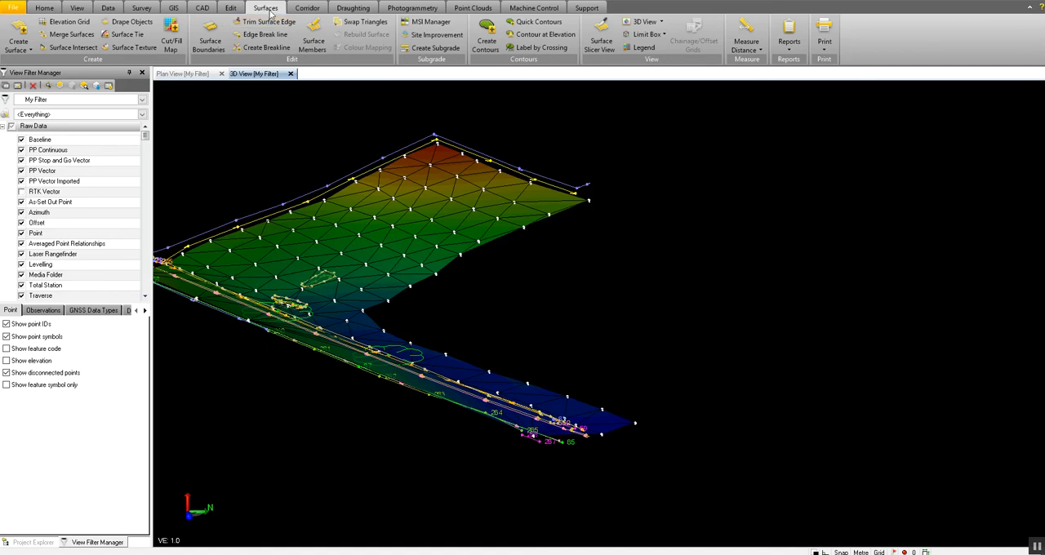
Remove Spot Level point 231, at the outer corner of the road's northeastern end, from New Surface1's members.
{"action": "left_click", "coordinate": [318, 46]}
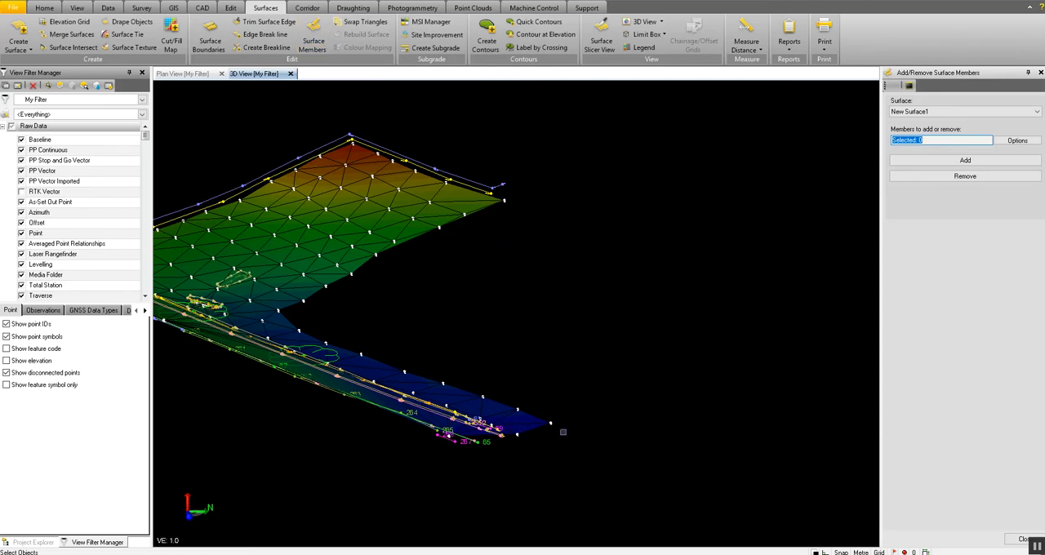
{"action": "scroll", "coordinate": [562, 431], "scroll_direction": "up", "scroll_amount": 6}
{"action": "mouse_move", "coordinate": [523, 406]}
{"action": "middle_mouse_down"}
{"action": "mouse_move", "coordinate": [501, 422]}
{"action": "mouse_move", "coordinate": [385, 405]}
{"action": "mouse_move", "coordinate": [385, 420]}
{"action": "middle_mouse_up"}
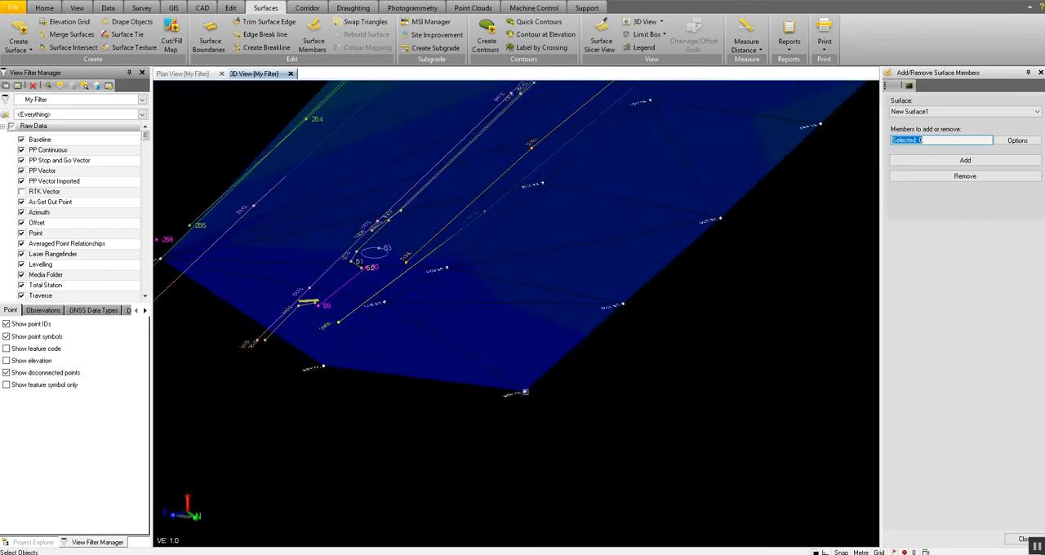
{"action": "middle_click_drag", "start_coordinate": [527, 393], "coordinate": [532, 391]}
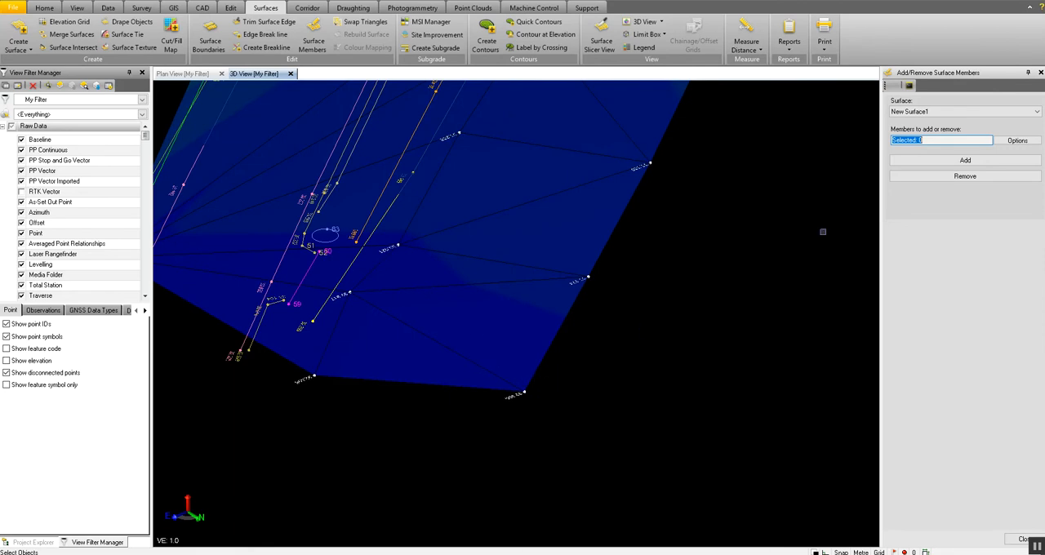
{"action": "middle_click_drag", "start_coordinate": [603, 300], "coordinate": [595, 299]}
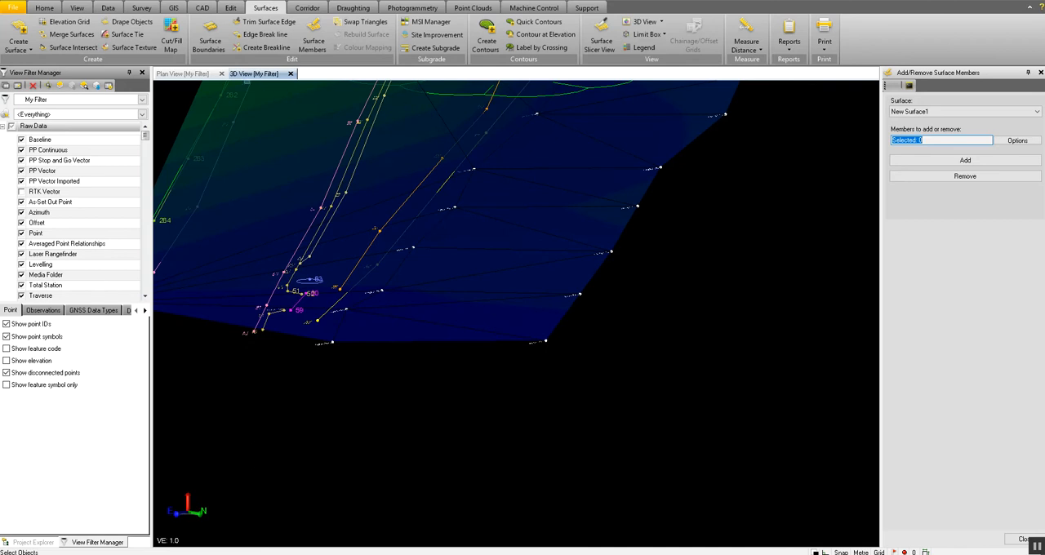
{"action": "left_click", "coordinate": [195, 75]}
{"action": "left_click", "coordinate": [250, 74]}
{"action": "left_click", "coordinate": [930, 140]}
{"action": "scroll", "coordinate": [523, 343], "scroll_direction": "up", "scroll_amount": 3}
{"action": "left_click", "coordinate": [536, 334]}
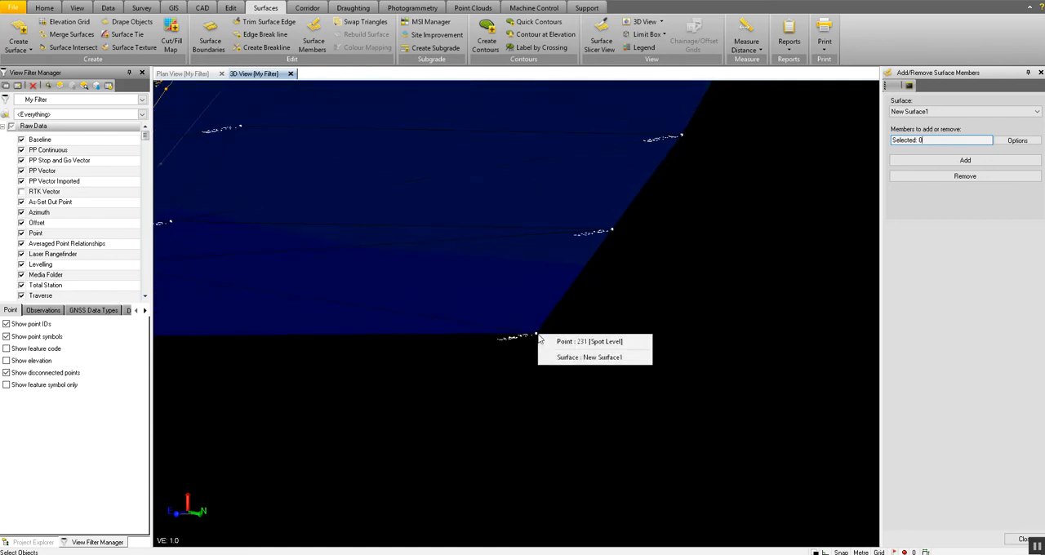
{"action": "left_click", "coordinate": [600, 343]}
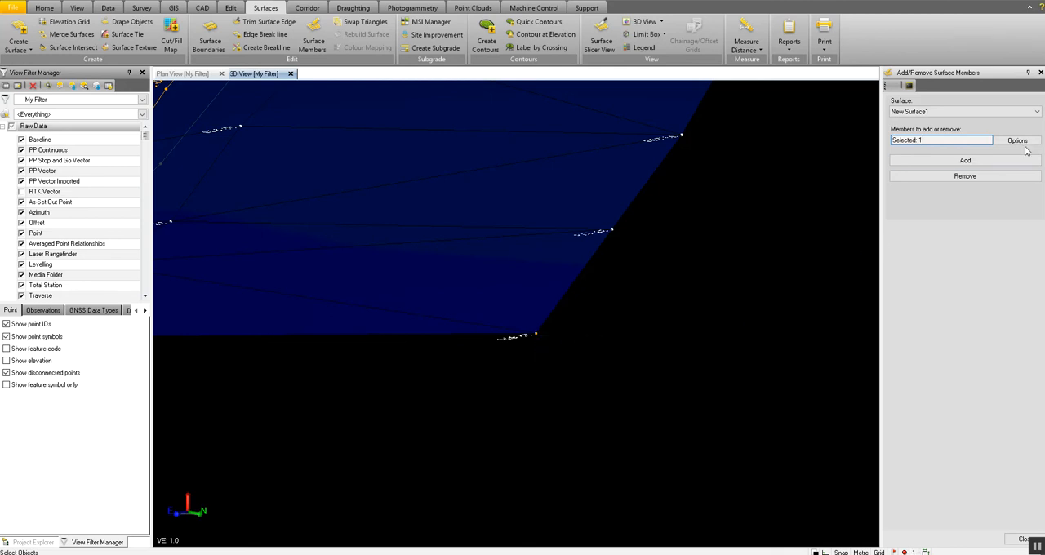
{"action": "scroll", "coordinate": [618, 265], "scroll_direction": "down", "scroll_amount": 3}
{"action": "middle_click_drag", "start_coordinate": [610, 281], "coordinate": [614, 303]}
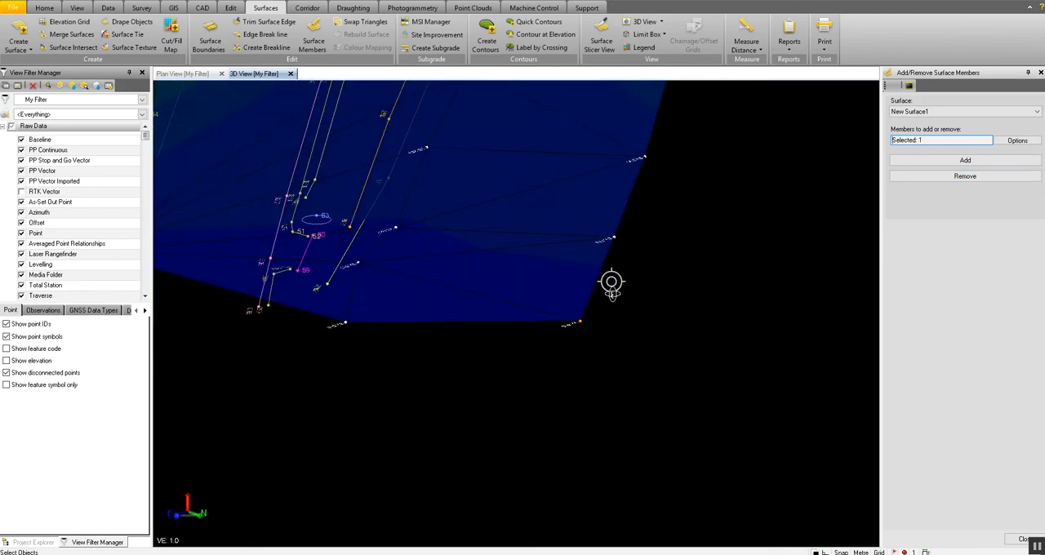
{"action": "left_click", "coordinate": [973, 182]}
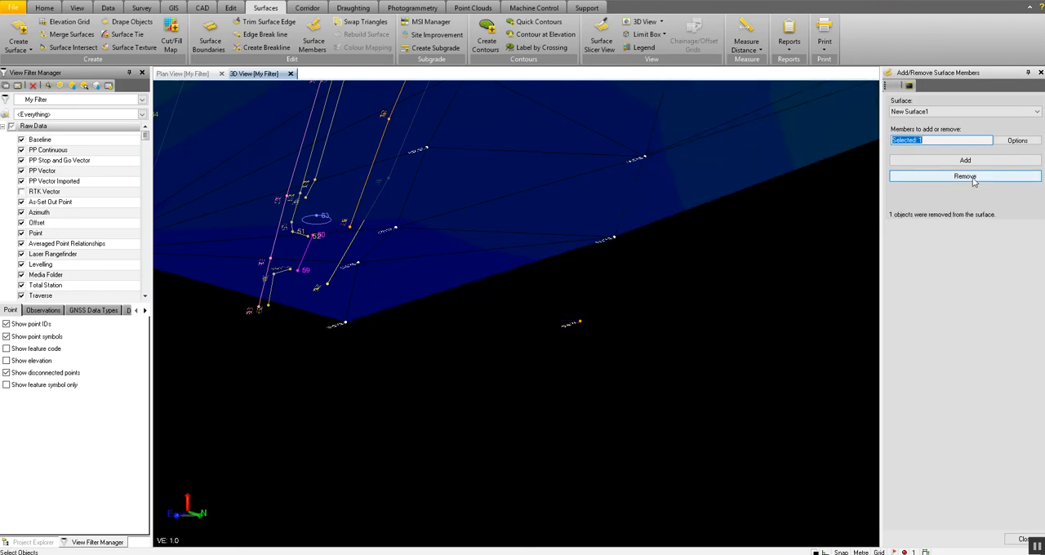
Add Spot Level point 231 back to New Surface1 as a member and clear the selection.
{"action": "scroll", "coordinate": [604, 297], "scroll_direction": "down", "scroll_amount": 5}
{"action": "middle_click_drag", "start_coordinate": [600, 297], "coordinate": [675, 235]}
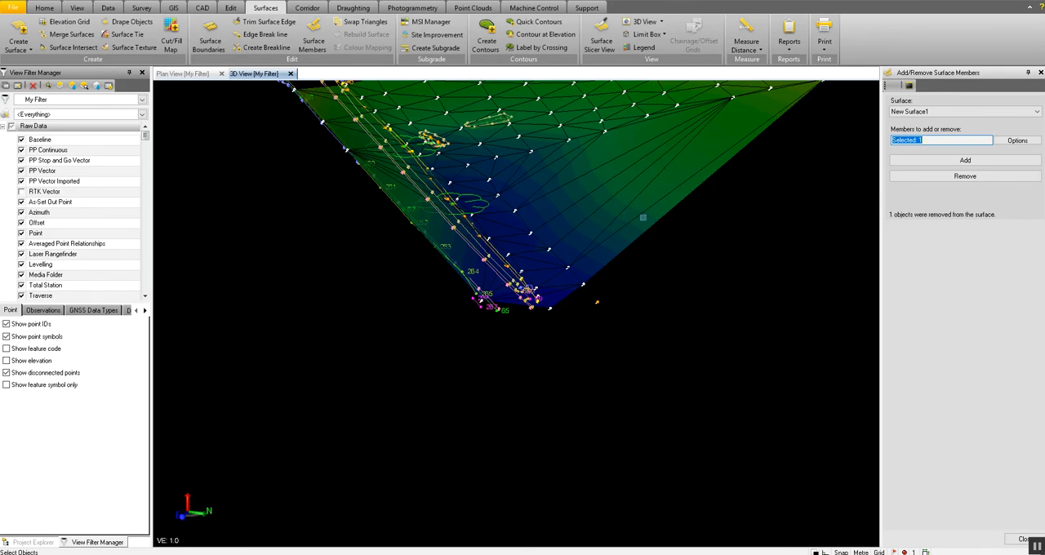
{"action": "middle_click_drag", "start_coordinate": [626, 216], "coordinate": [555, 327]}
{"action": "left_click", "coordinate": [631, 283]}
{"action": "scroll", "coordinate": [555, 326], "scroll_direction": "up", "scroll_amount": 5}
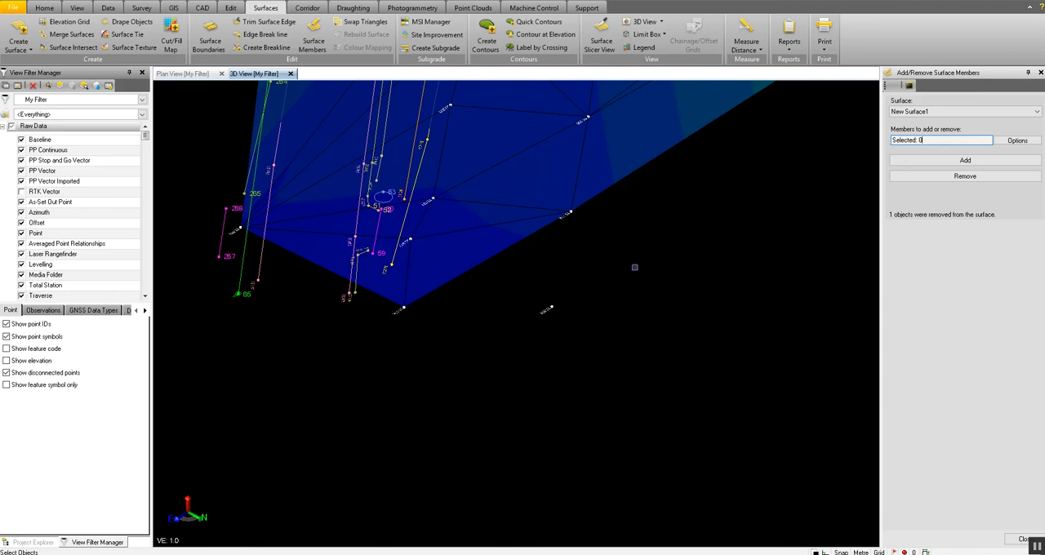
{"action": "left_click", "coordinate": [550, 307]}
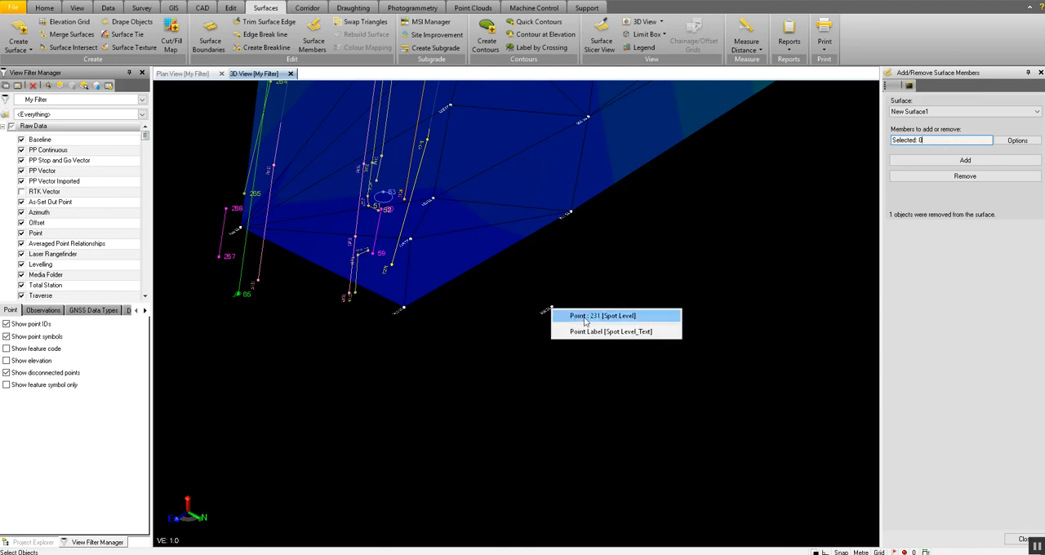
{"action": "left_click", "coordinate": [584, 315]}
{"action": "left_click", "coordinate": [965, 161]}
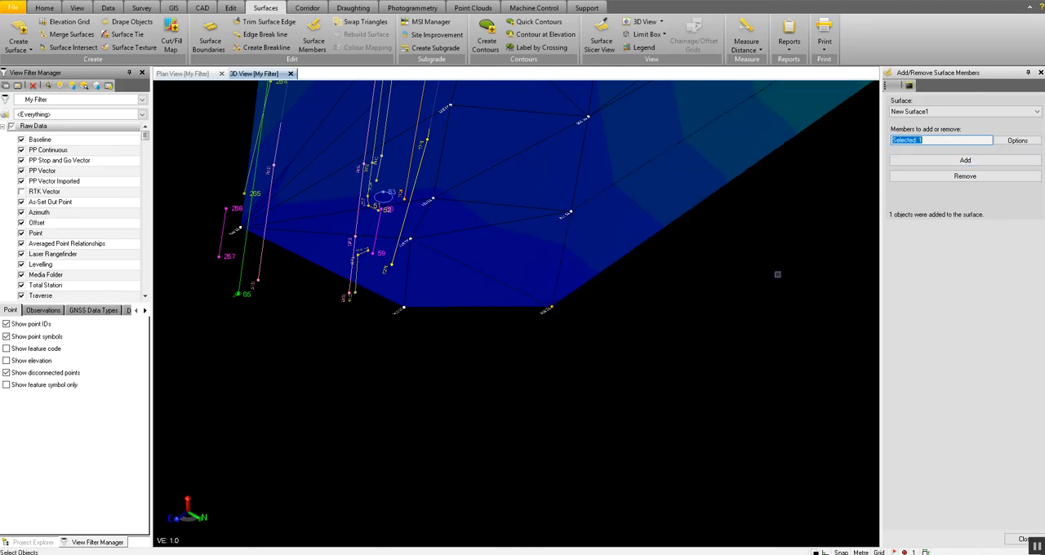
{"action": "left_click", "coordinate": [551, 367]}
{"action": "left_click_drag", "start_coordinate": [551, 367], "coordinate": [570, 345]}
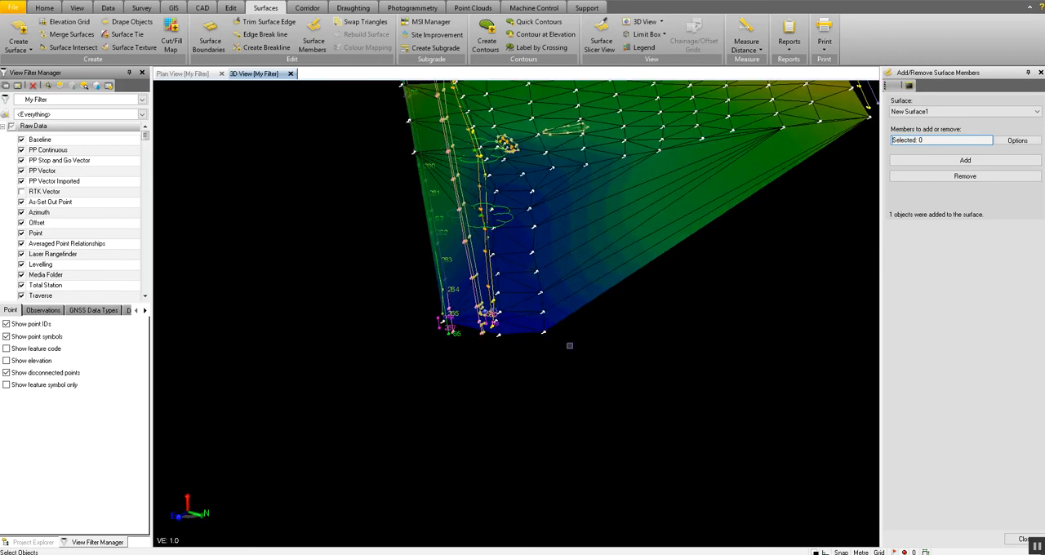
In the plan view, trim New Surface1's long triangles between field and road from 700147.104, 813974.153 to 700141.984, 813922.668, and finish trimming.
{"action": "left_click", "coordinate": [188, 73]}
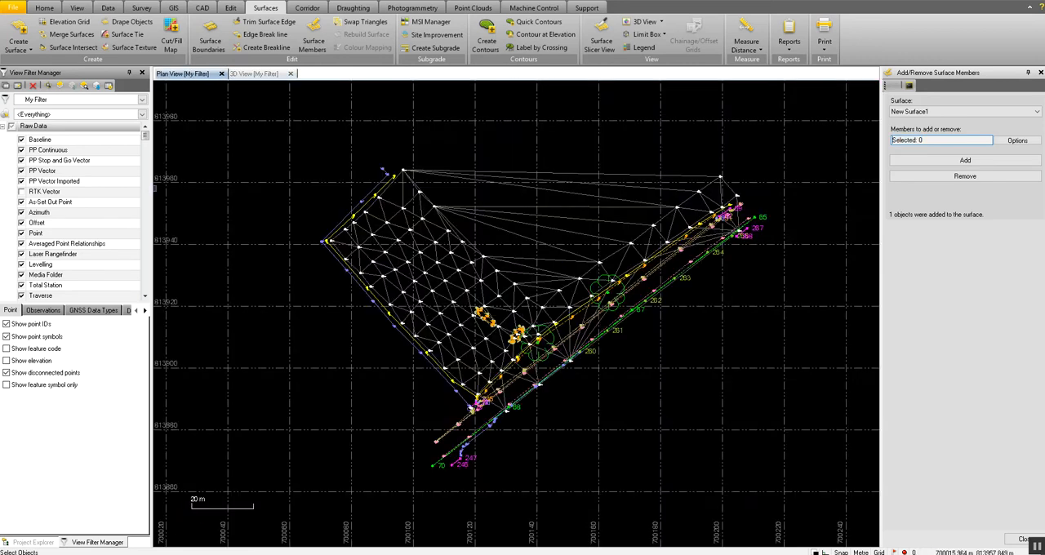
{"action": "left_click", "coordinate": [263, 22]}
{"action": "left_click", "coordinate": [553, 135]}
{"action": "scroll", "coordinate": [545, 295], "scroll_direction": "up", "scroll_amount": 2}
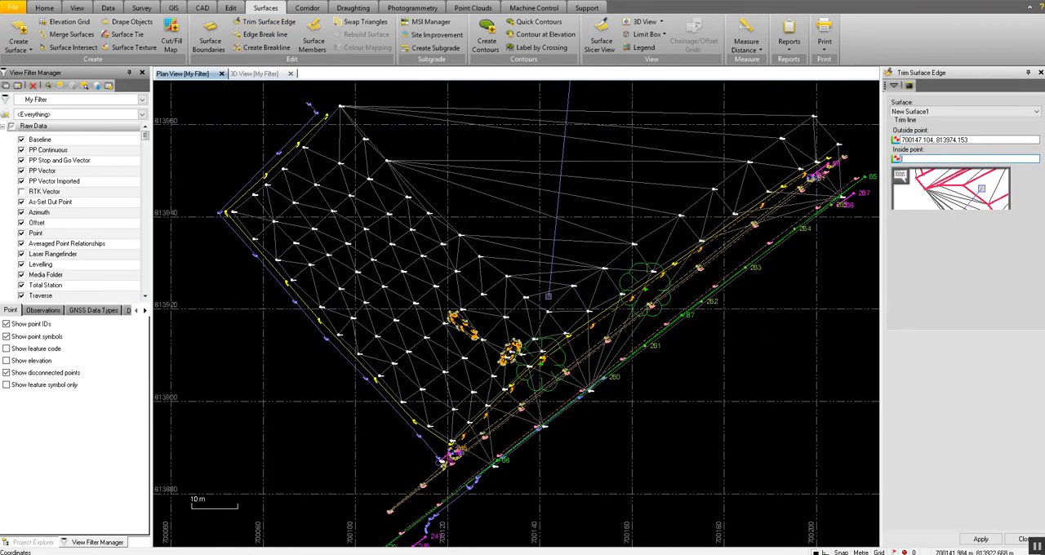
{"action": "left_click", "coordinate": [548, 295]}
{"action": "scroll", "coordinate": [548, 296], "scroll_direction": "down", "scroll_amount": 3}
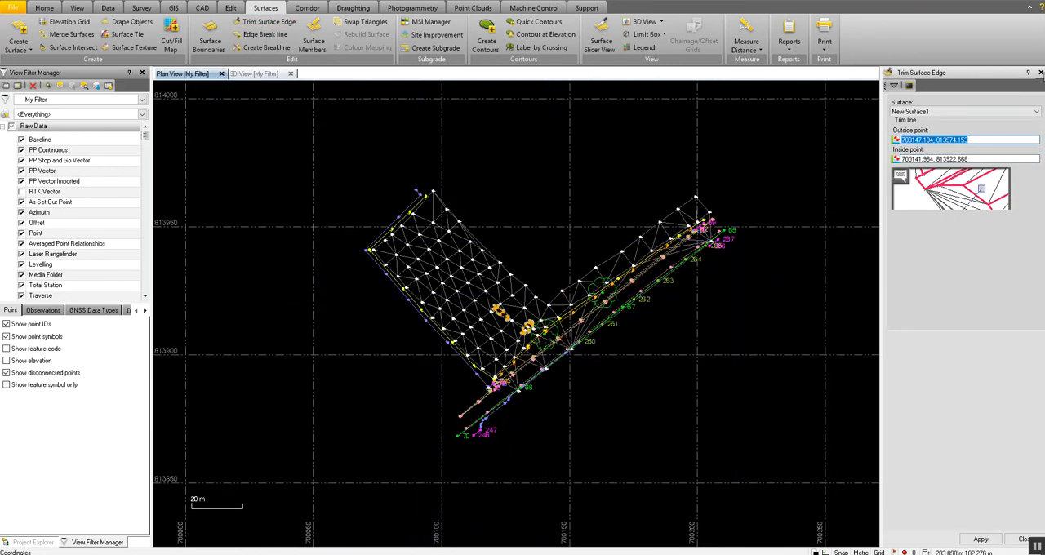
{"action": "left_click", "coordinate": [1040, 72]}
{"action": "scroll", "coordinate": [582, 292], "scroll_direction": "up", "scroll_amount": 1}
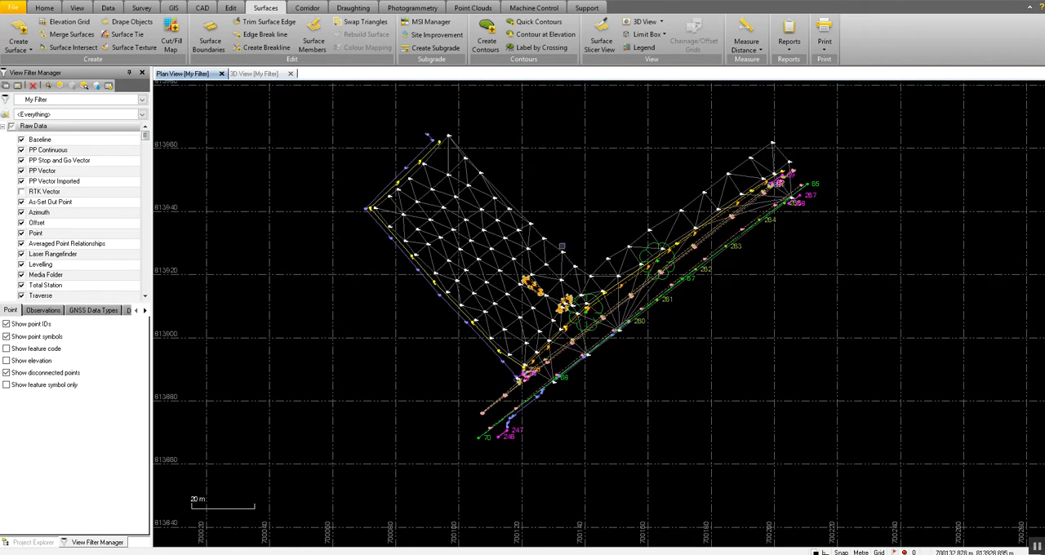
{"action": "middle_click_drag", "start_coordinate": [556, 224], "coordinate": [572, 243]}
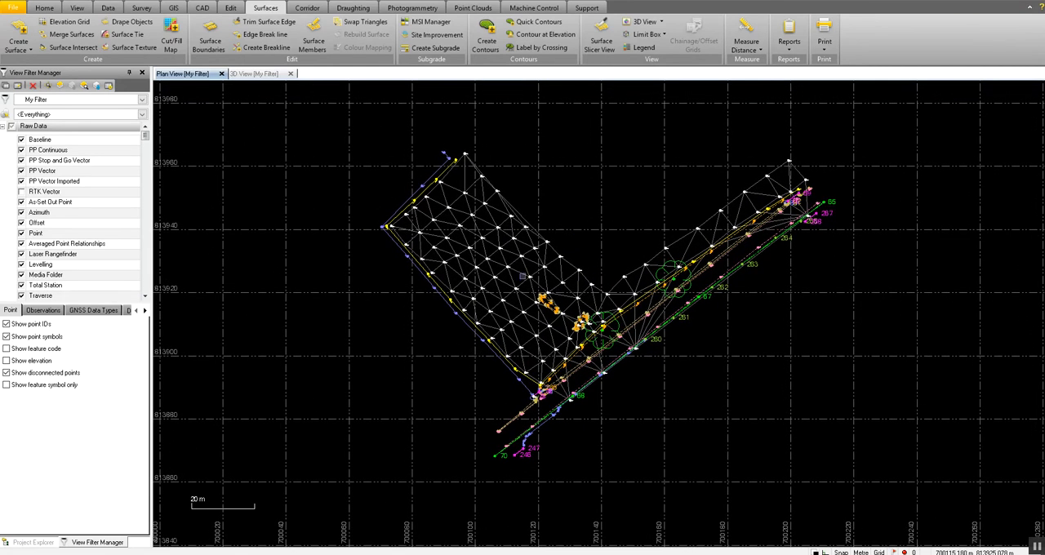
Review New Surface1's properties from the Project Explorer, including its plan and 3D display settings, then close them and deselect the surface.
{"action": "left_click", "coordinate": [33, 544]}
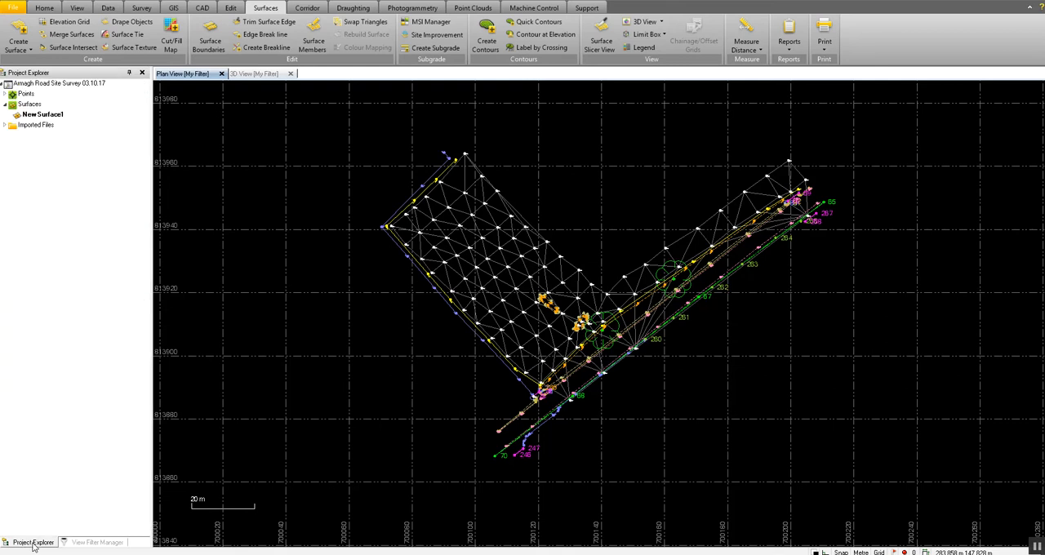
{"action": "left_click", "coordinate": [36, 117]}
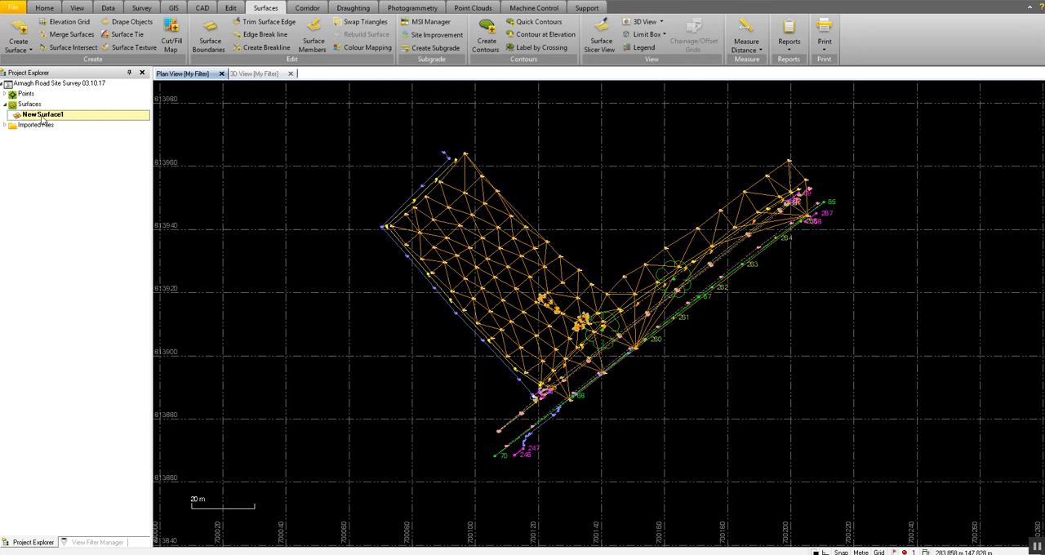
{"action": "double_click", "coordinate": [43, 117]}
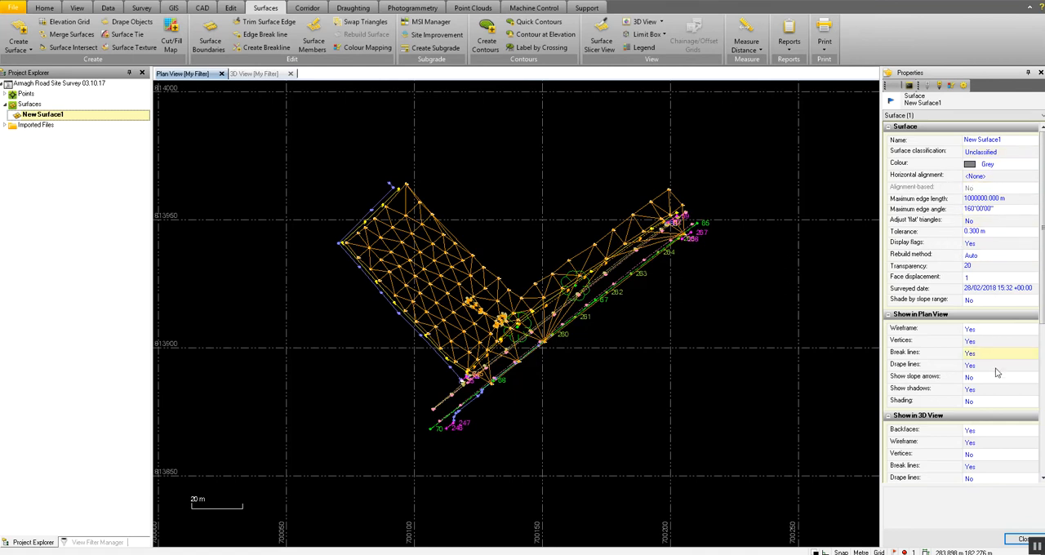
{"action": "left_click", "coordinate": [1040, 73]}
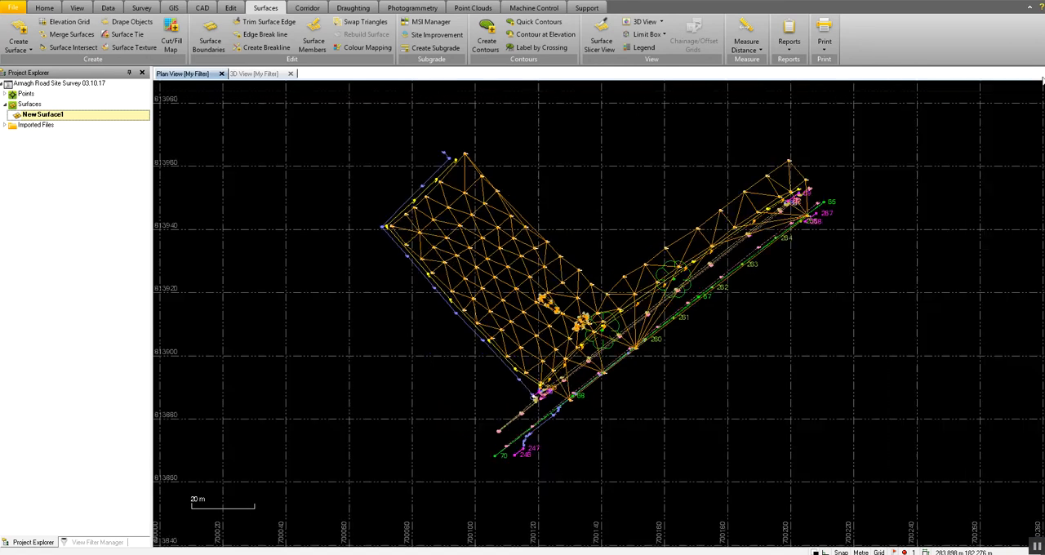
{"action": "left_click", "coordinate": [532, 152]}
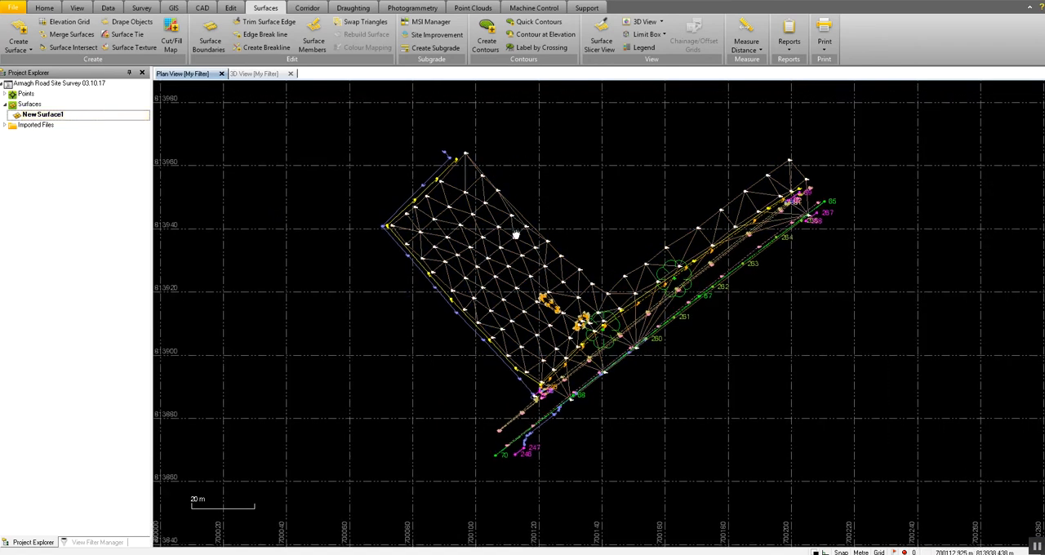
Start creating contours for New Surface1 under the name Contours, with a contour interval of 1 and an index contour frequency of 5.
{"action": "middle_click_drag", "start_coordinate": [516, 234], "coordinate": [522, 272]}
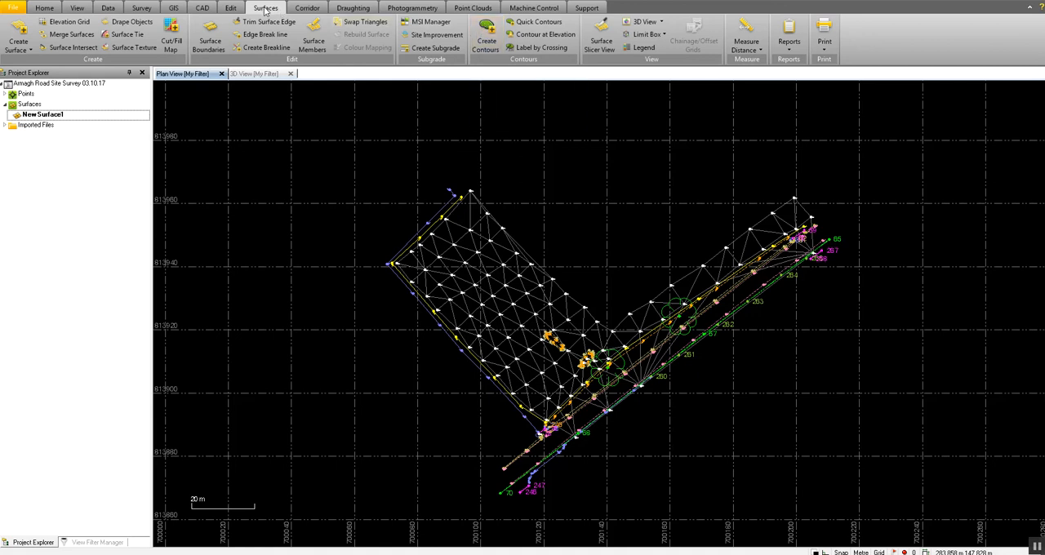
{"action": "left_click", "coordinate": [486, 41]}
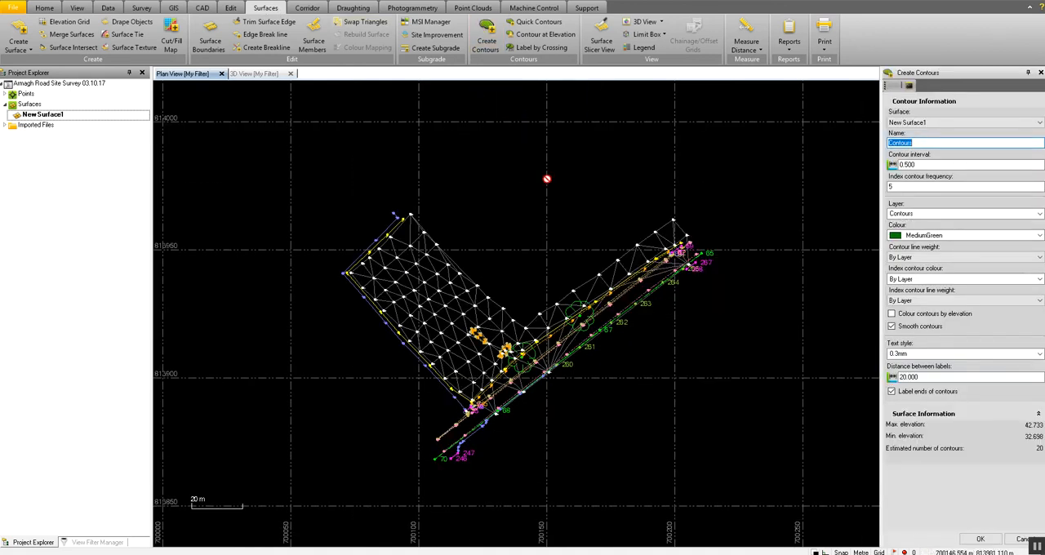
{"action": "left_click", "coordinate": [978, 123]}
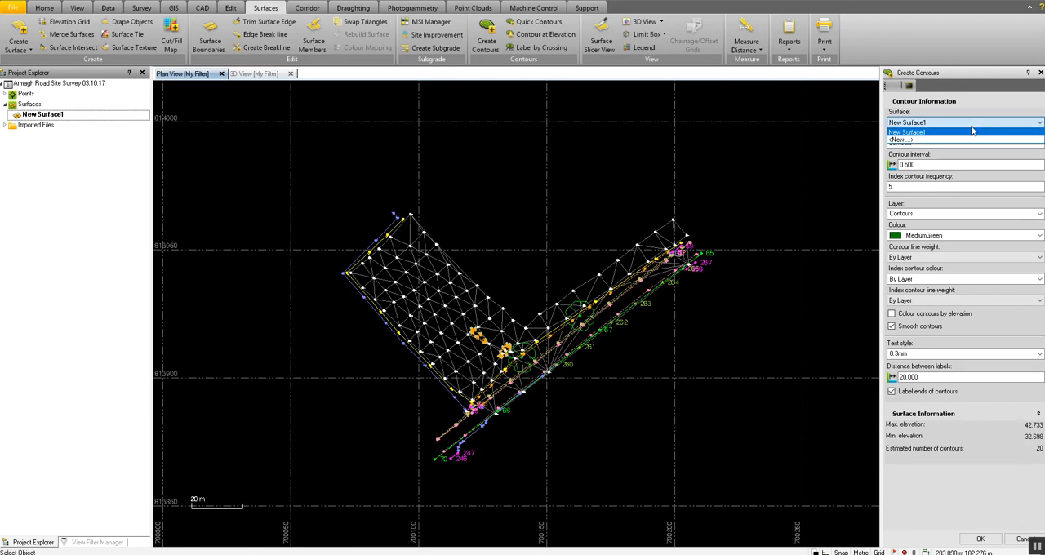
{"action": "left_click", "coordinate": [933, 133]}
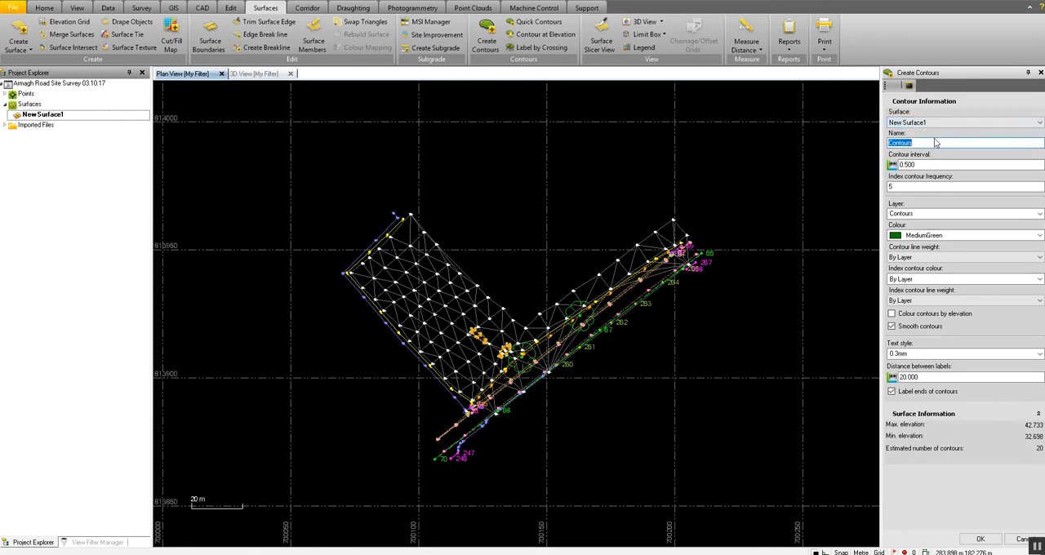
{"action": "left_click", "coordinate": [935, 143]}
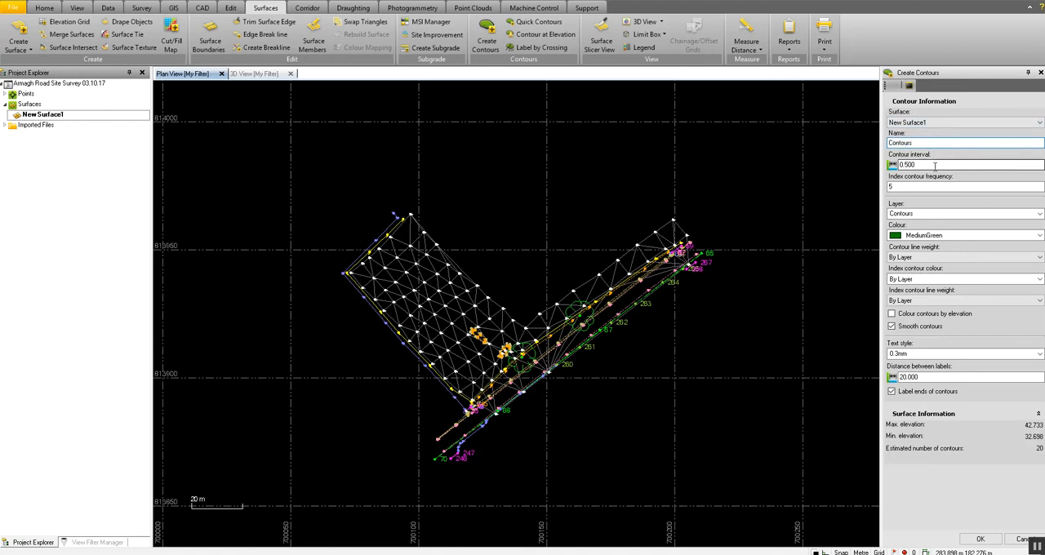
{"action": "left_click", "coordinate": [926, 164]}
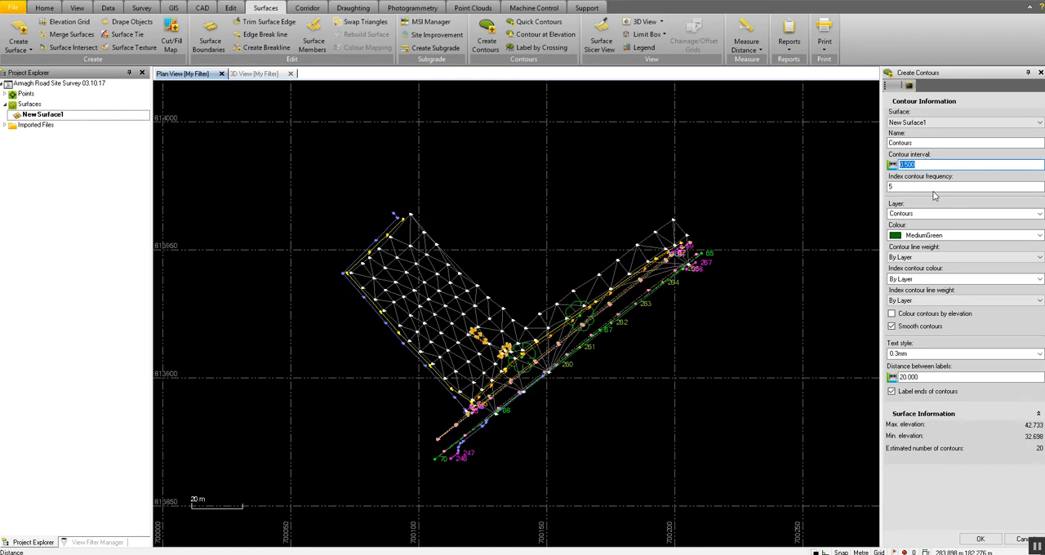
{"action": "type", "text": "1"}
{"action": "left_click", "coordinate": [947, 187]}
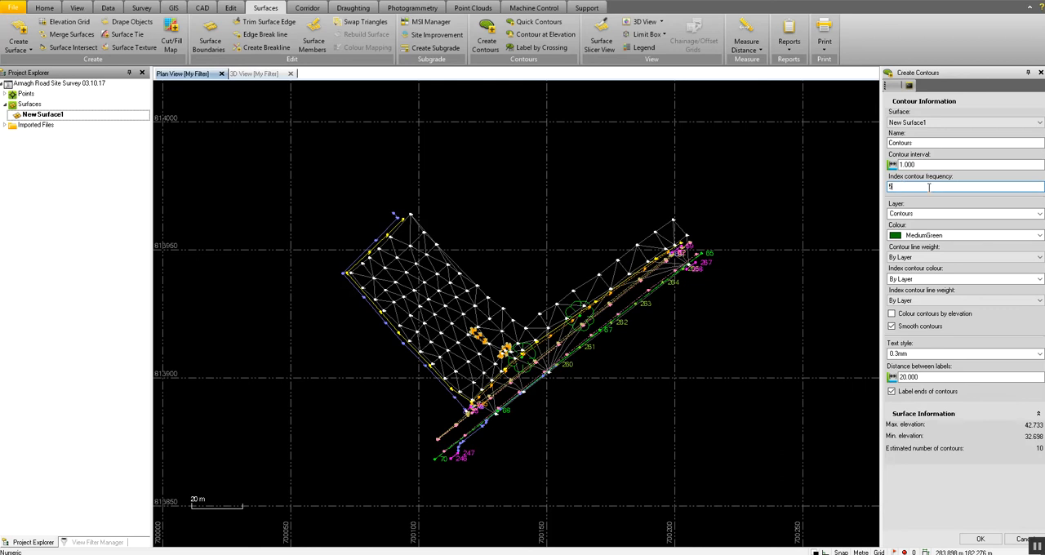
Set the index contour colour to 105, 235, 250, with the Contours layer and colouring by elevation off.
{"action": "left_click", "coordinate": [1039, 214]}
{"action": "left_click", "coordinate": [1039, 215]}
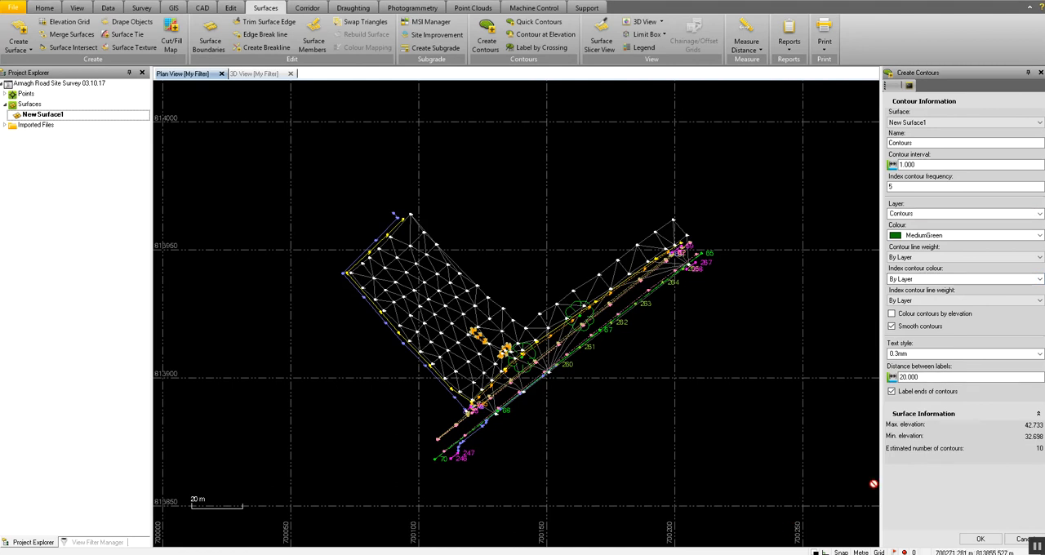
{"action": "left_click", "coordinate": [1040, 279]}
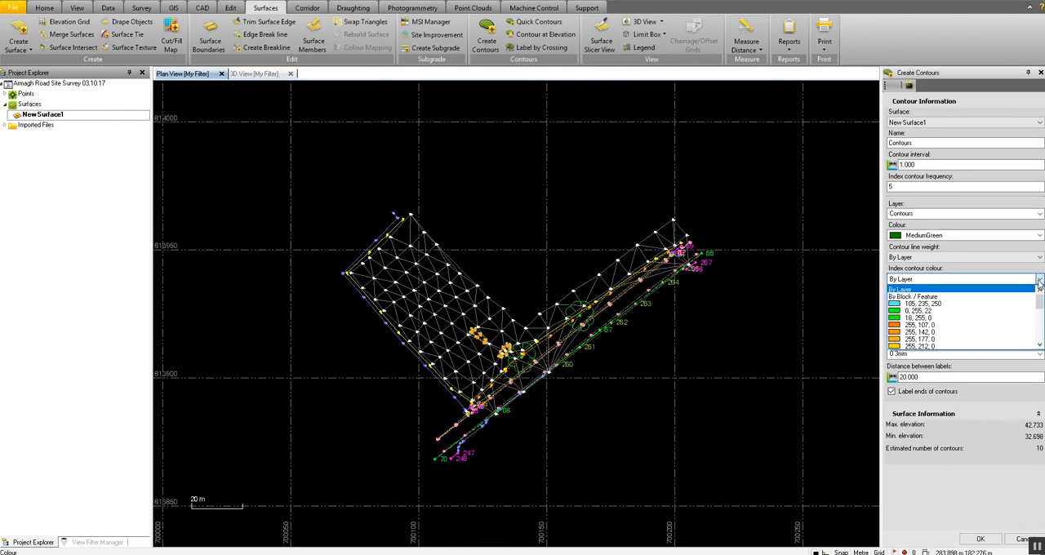
{"action": "left_click", "coordinate": [939, 304]}
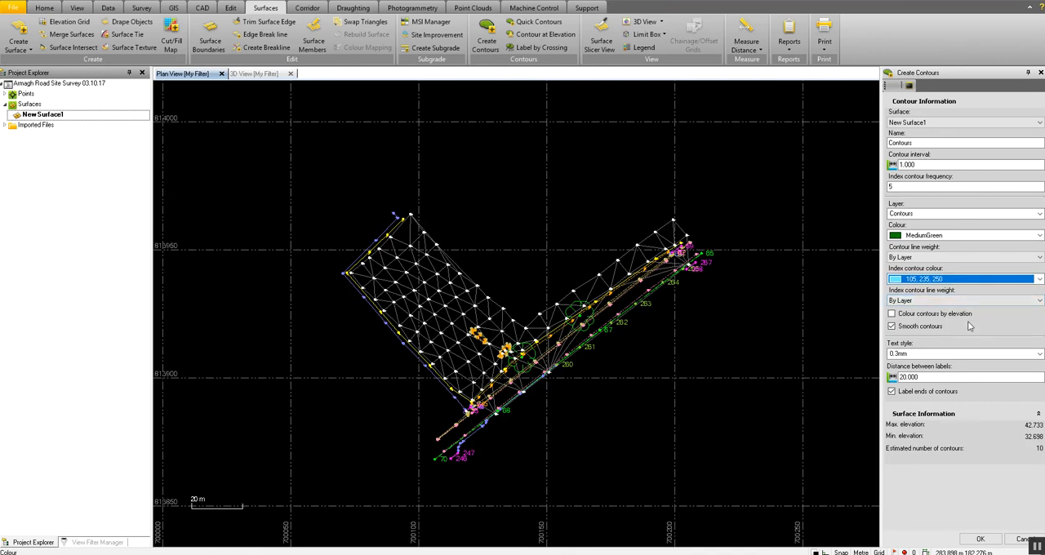
{"action": "left_click", "coordinate": [892, 315]}
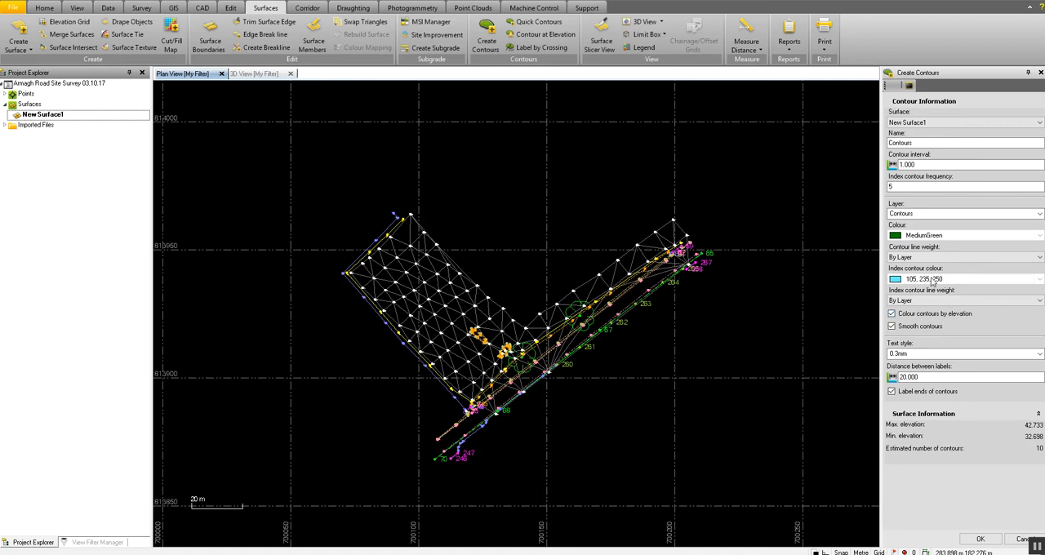
{"action": "left_click", "coordinate": [897, 316]}
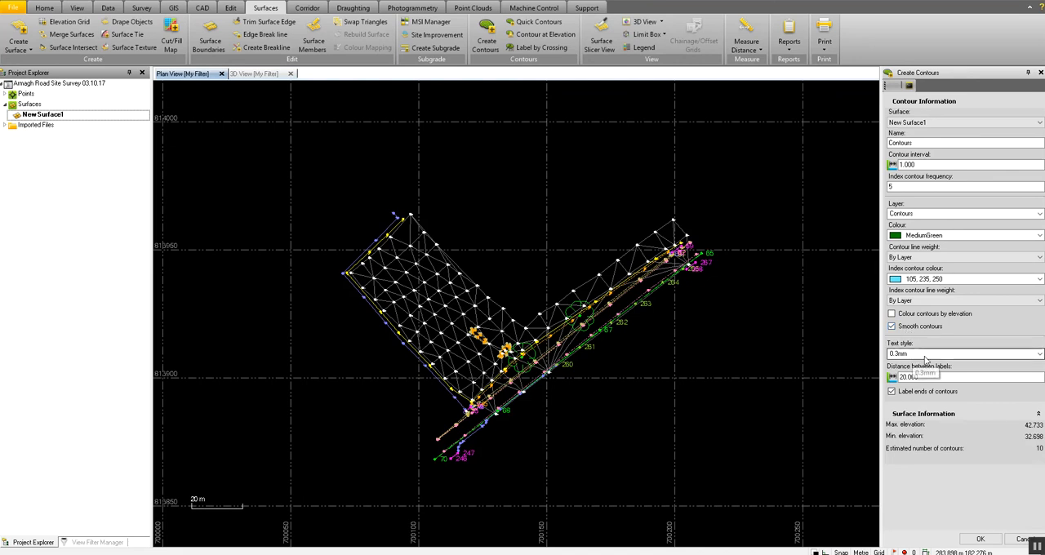
Use the 0.3mm text style and a 20.000 distance between labels, and create the contours.
{"action": "left_click", "coordinate": [1039, 354]}
{"action": "left_click", "coordinate": [1039, 356]}
{"action": "left_click", "coordinate": [945, 377]}
{"action": "key", "text": "ctrl+a"}
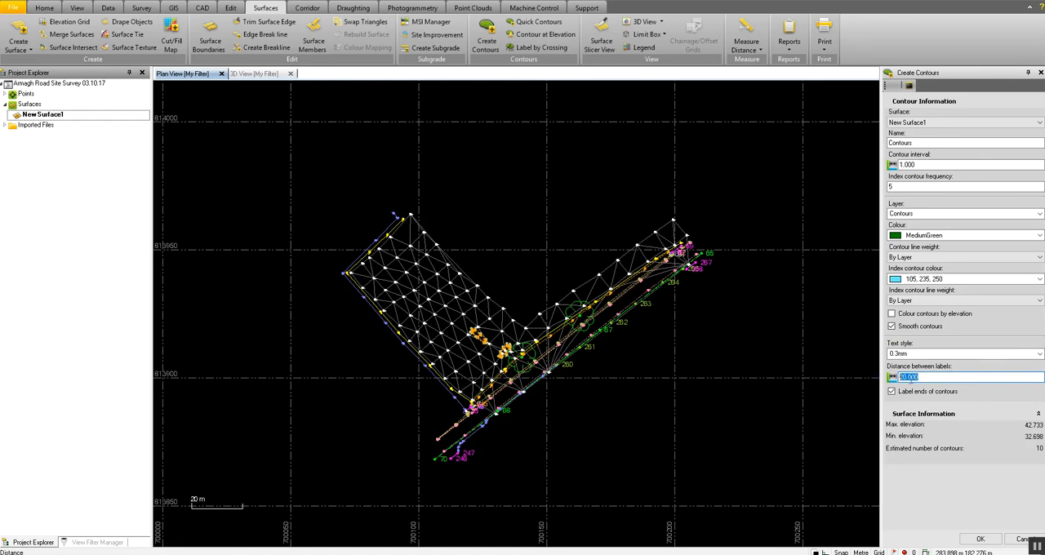
{"action": "left_click", "coordinate": [928, 378]}
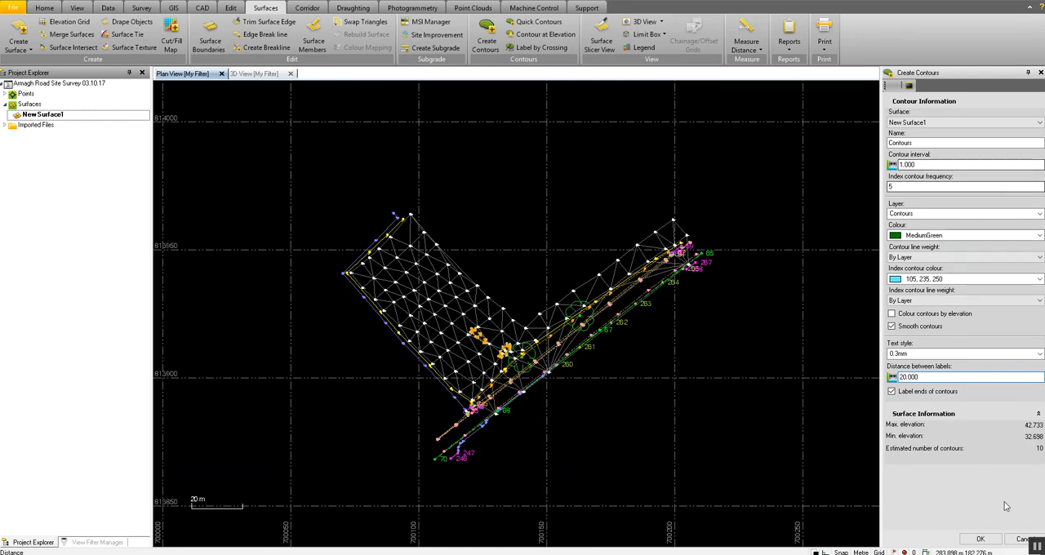
{"action": "left_click", "coordinate": [981, 539]}
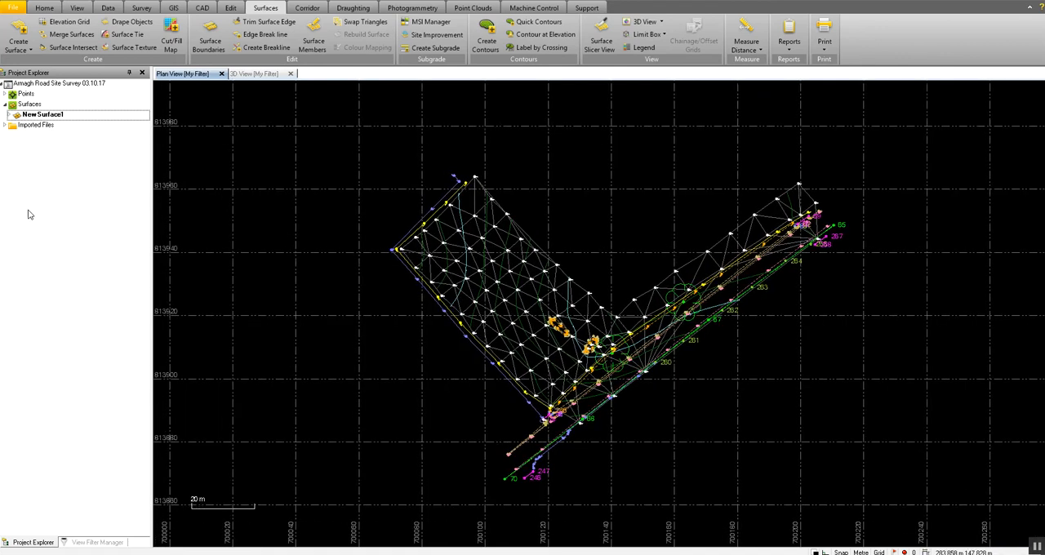
Collapse the Raw Data, Photogrammetry, Flag and Layers groups in the View Filter Manager and hide New Surface1.
{"action": "left_click", "coordinate": [96, 542]}
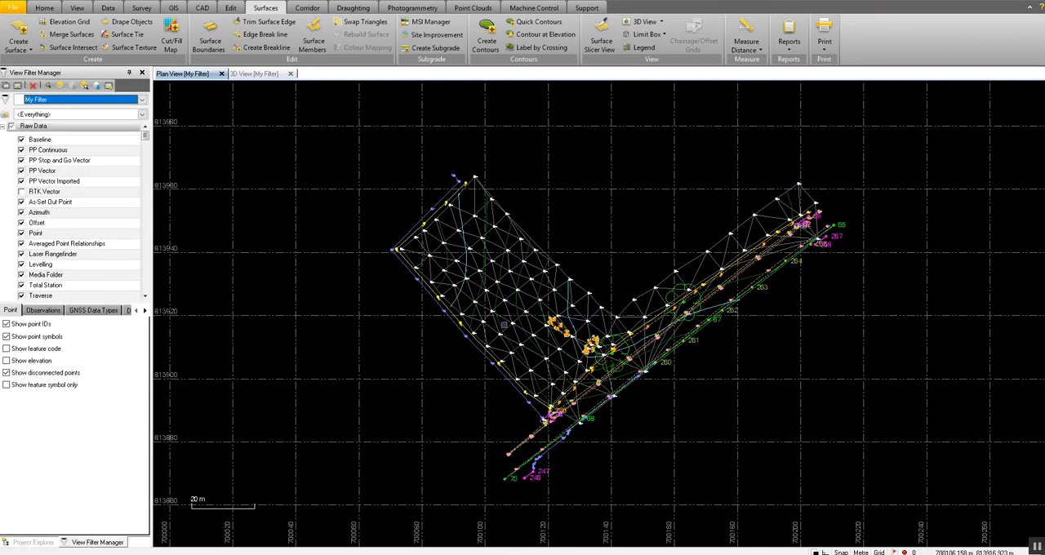
{"action": "left_click", "coordinate": [4, 127]}
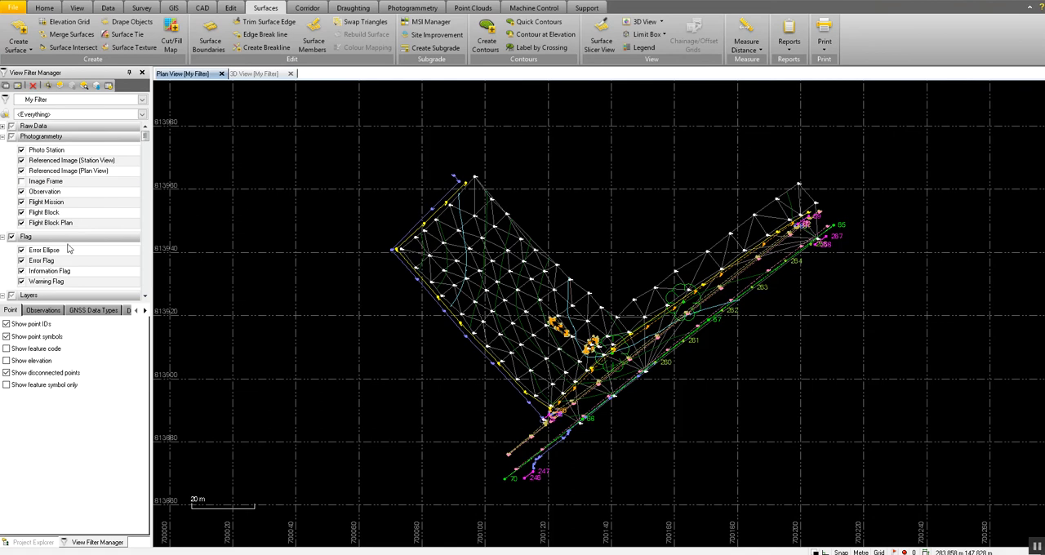
{"action": "left_click", "coordinate": [4, 137]}
{"action": "left_click", "coordinate": [4, 147]}
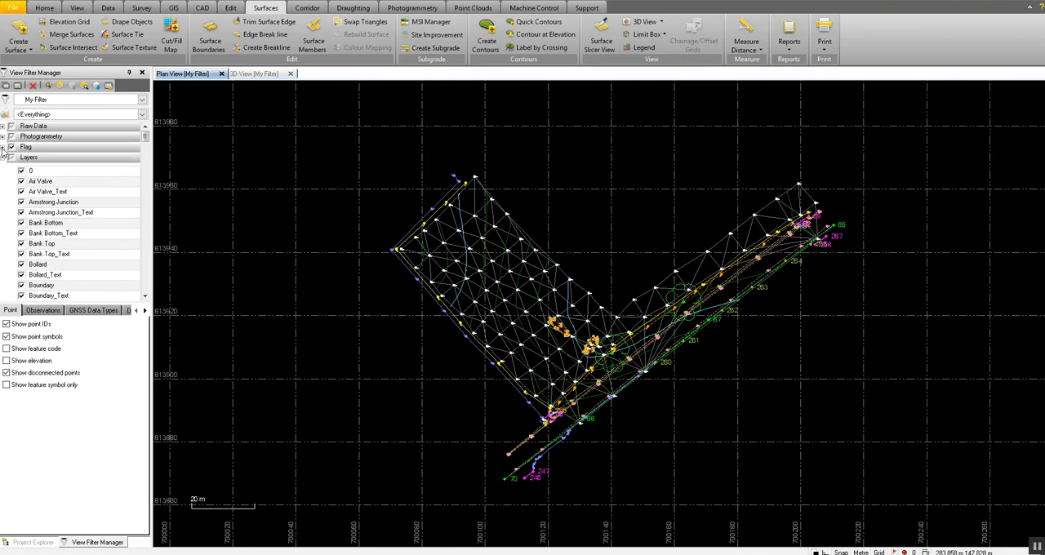
{"action": "left_click", "coordinate": [4, 158]}
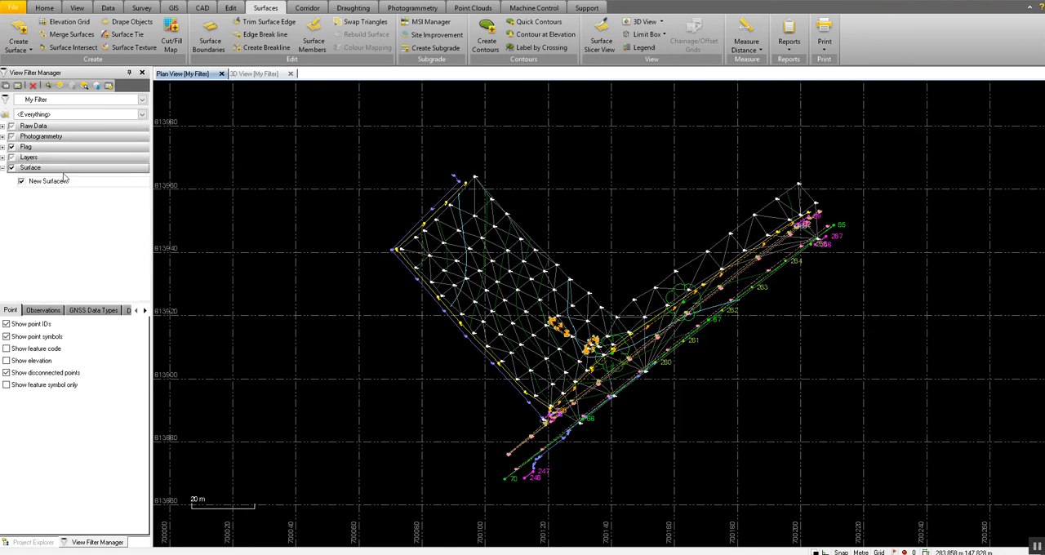
{"action": "left_click", "coordinate": [21, 182]}
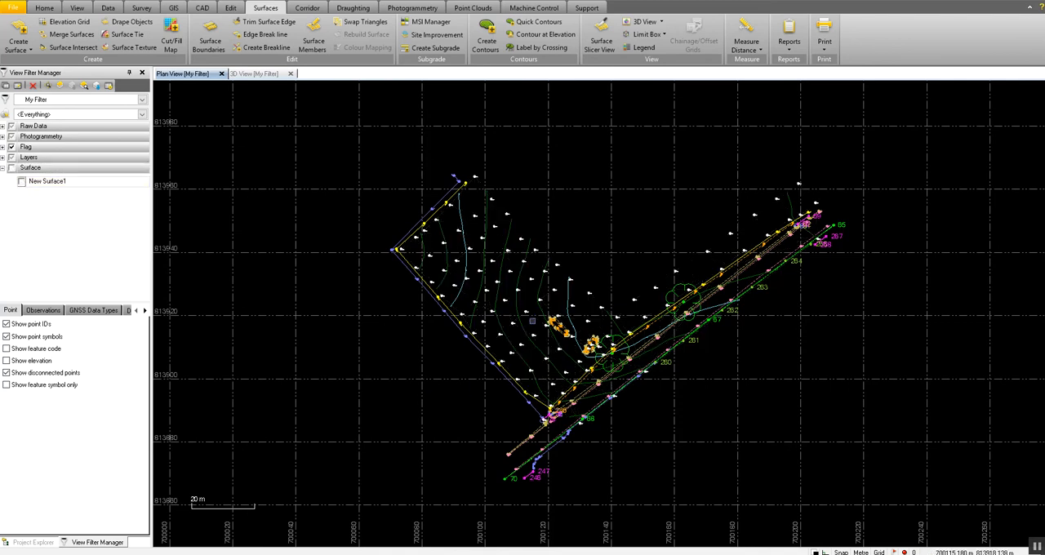
Examine the contour lines across the field and the elevation label on the index contour beside the stockpiles in the plan view.
{"action": "scroll", "coordinate": [498, 324], "scroll_direction": "up", "scroll_amount": 2}
{"action": "middle_click_drag", "start_coordinate": [441, 279], "coordinate": [504, 421]}
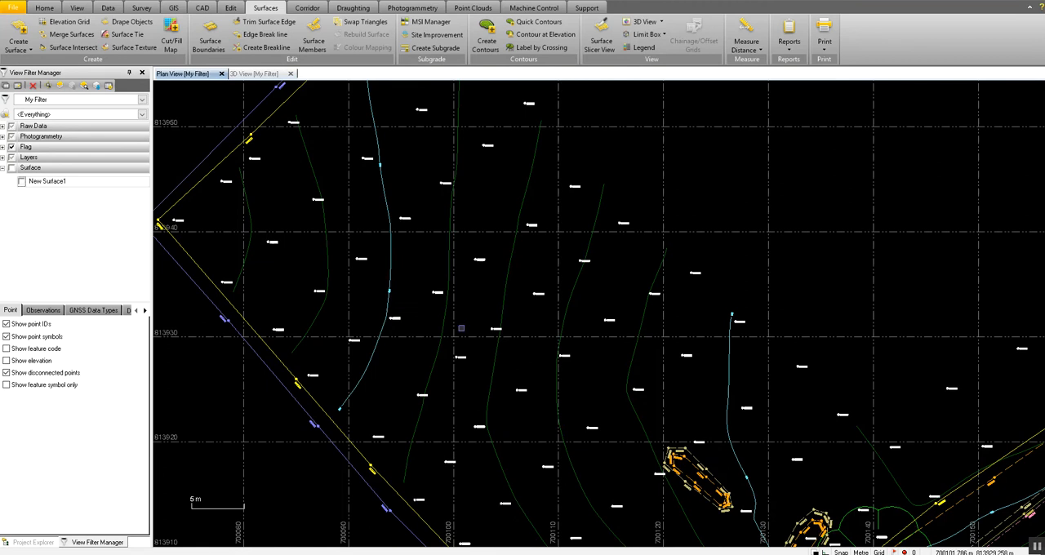
{"action": "middle_click_drag", "start_coordinate": [413, 355], "coordinate": [347, 244]}
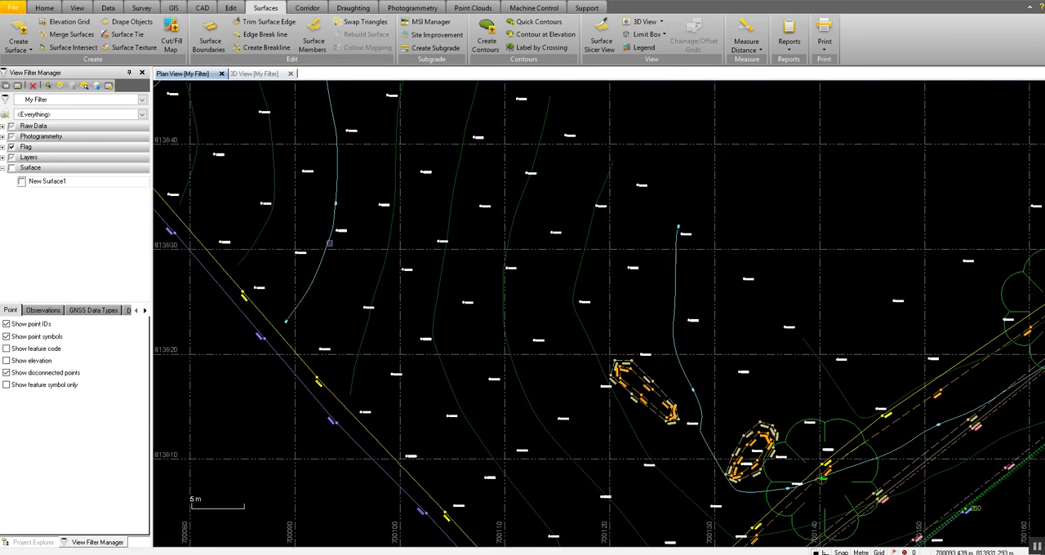
{"action": "scroll", "coordinate": [328, 254], "scroll_direction": "down", "scroll_amount": 1}
{"action": "scroll", "coordinate": [598, 262], "scroll_direction": "up", "scroll_amount": 2}
{"action": "middle_click_drag", "start_coordinate": [622, 478], "coordinate": [535, 369]}
{"action": "scroll", "coordinate": [534, 370], "scroll_direction": "up", "scroll_amount": 1}
{"action": "scroll", "coordinate": [535, 370], "scroll_direction": "up", "scroll_amount": 1}
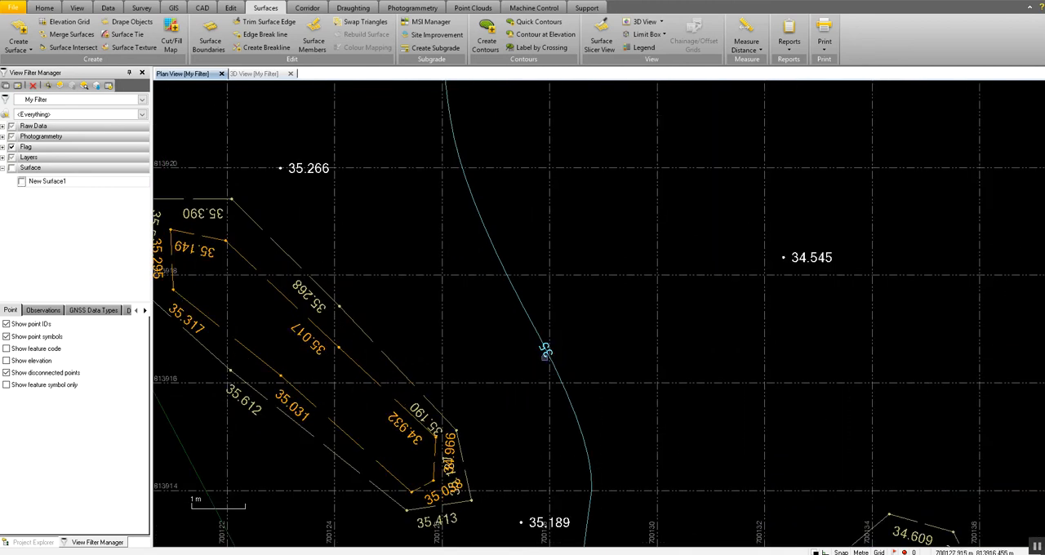
{"action": "scroll", "coordinate": [547, 341], "scroll_direction": "down", "scroll_amount": 2}
{"action": "scroll", "coordinate": [549, 337], "scroll_direction": "down", "scroll_amount": 3}
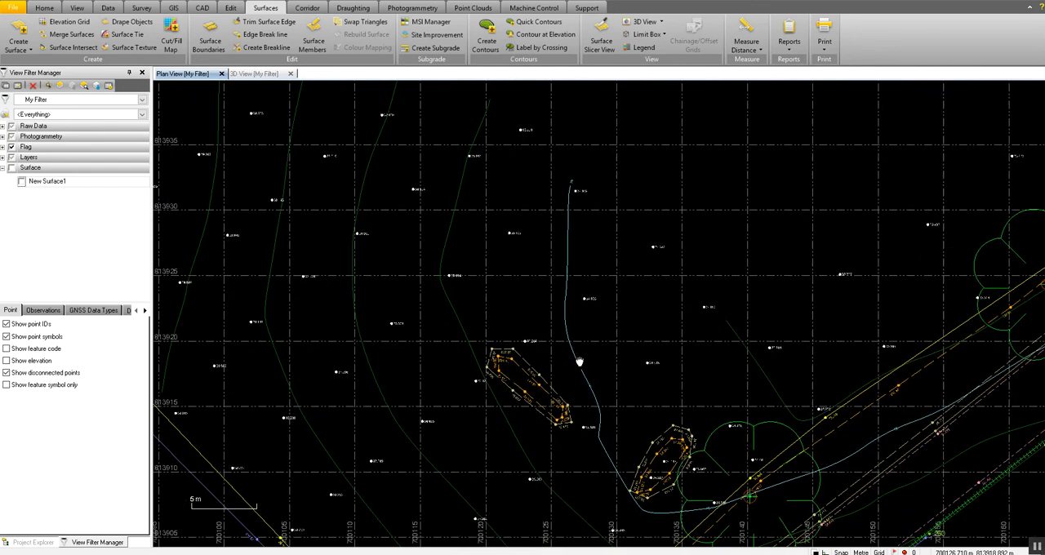
{"action": "scroll", "coordinate": [523, 303], "scroll_direction": "down", "scroll_amount": 4}
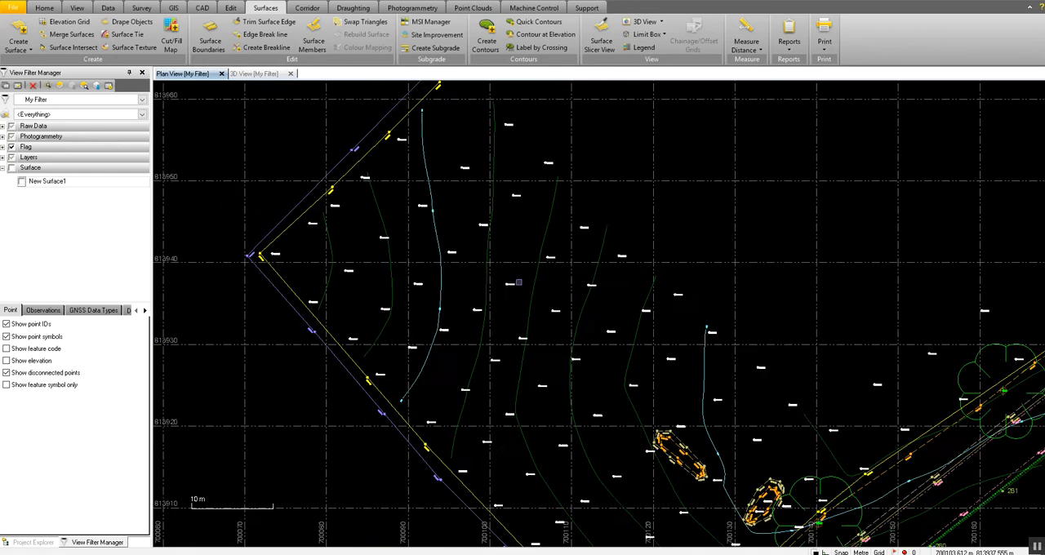
{"action": "mouse_move", "coordinate": [514, 282]}
{"action": "middle_mouse_down"}
{"action": "mouse_move", "coordinate": [564, 326]}
{"action": "mouse_move", "coordinate": [514, 272]}
{"action": "middle_mouse_up"}
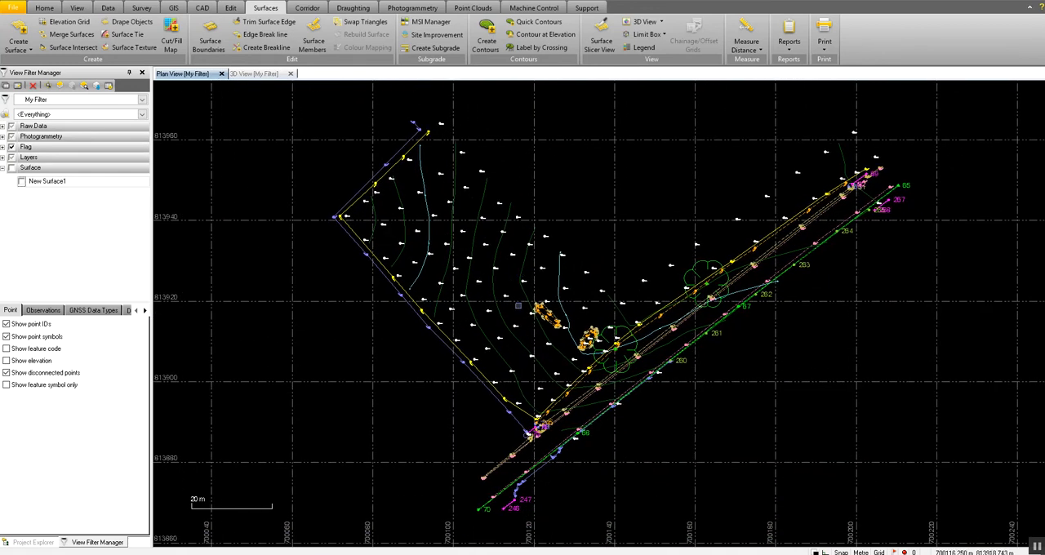
{"action": "middle_click_drag", "start_coordinate": [557, 303], "coordinate": [495, 314]}
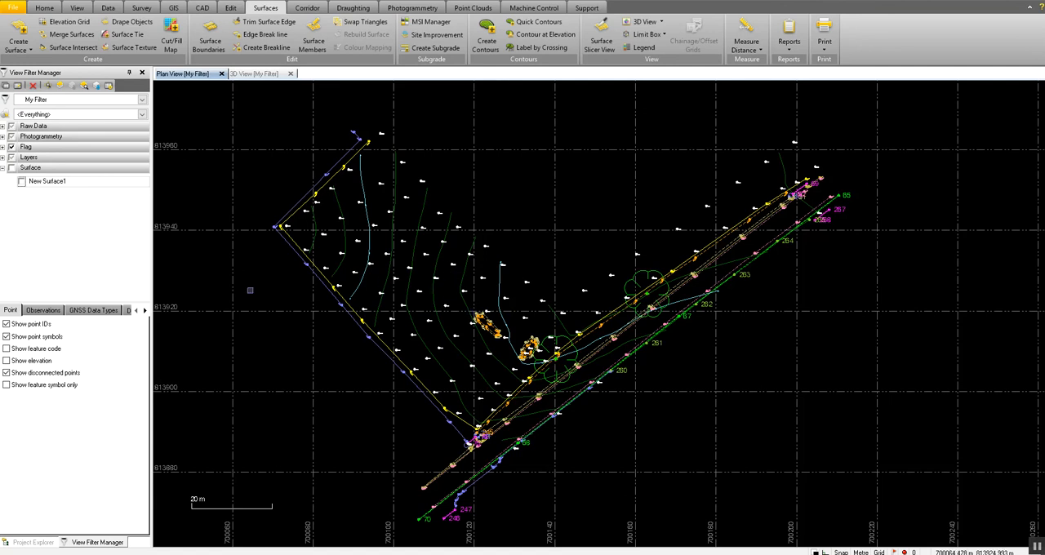
Expand New Surface1 in the Project Explorer and open the properties of its Contours.
{"action": "left_click", "coordinate": [33, 542]}
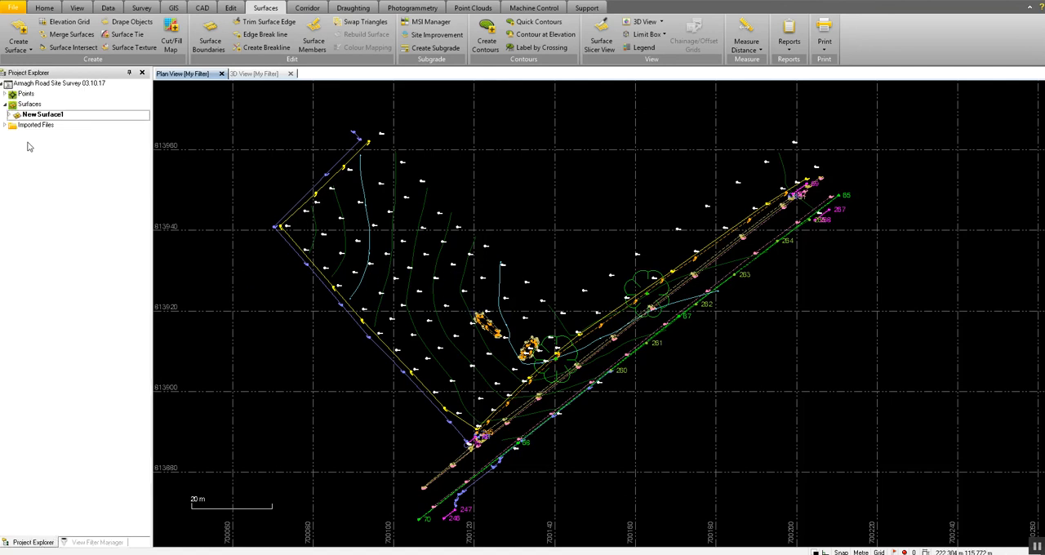
{"action": "left_click", "coordinate": [9, 115]}
{"action": "left_click", "coordinate": [49, 126]}
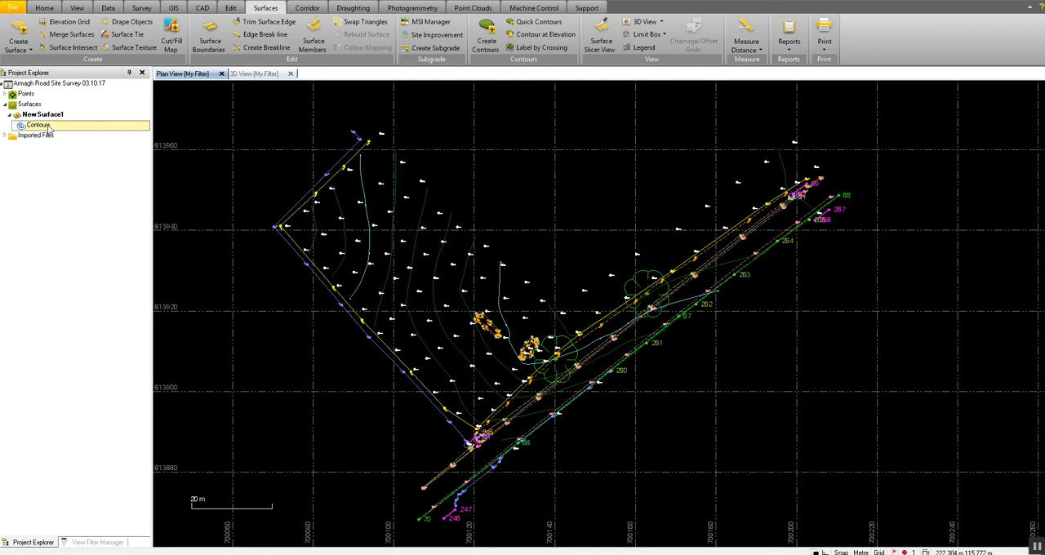
{"action": "right_click", "coordinate": [51, 129]}
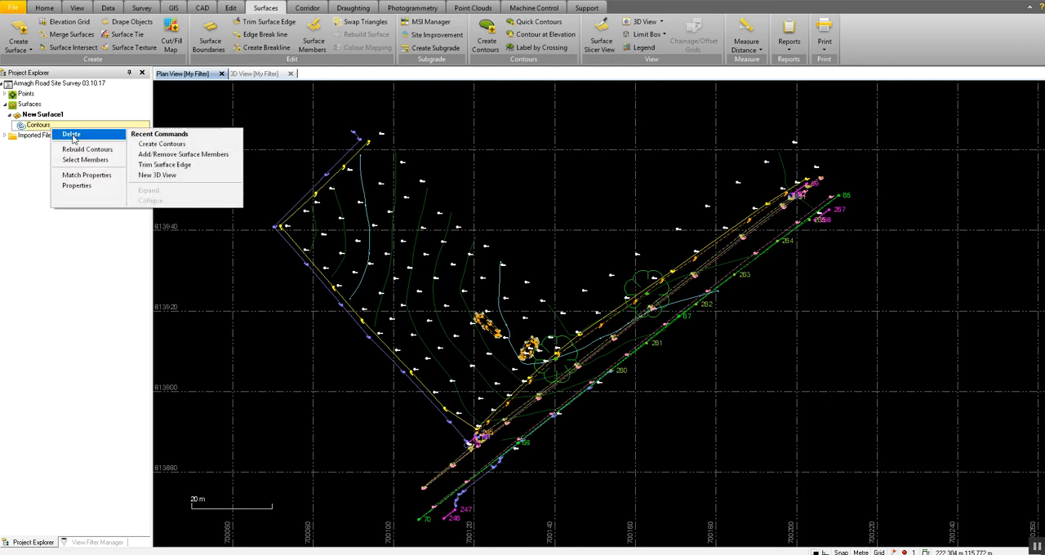
{"action": "left_click", "coordinate": [36, 160]}
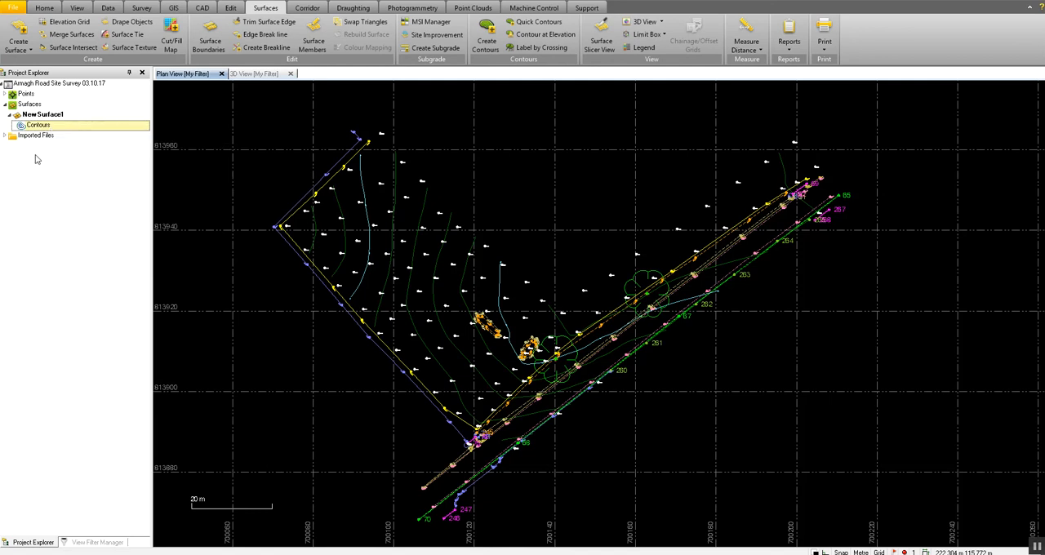
{"action": "double_click", "coordinate": [41, 131]}
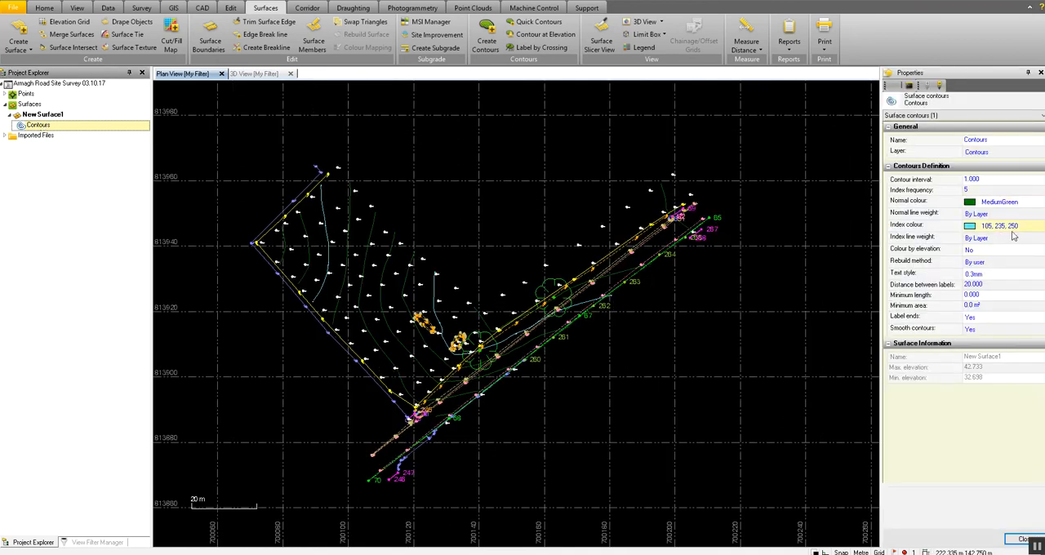
Set the Contours' interval to 0.5 and their index colour to 255, 107, 0.
{"action": "left_click", "coordinate": [982, 184]}
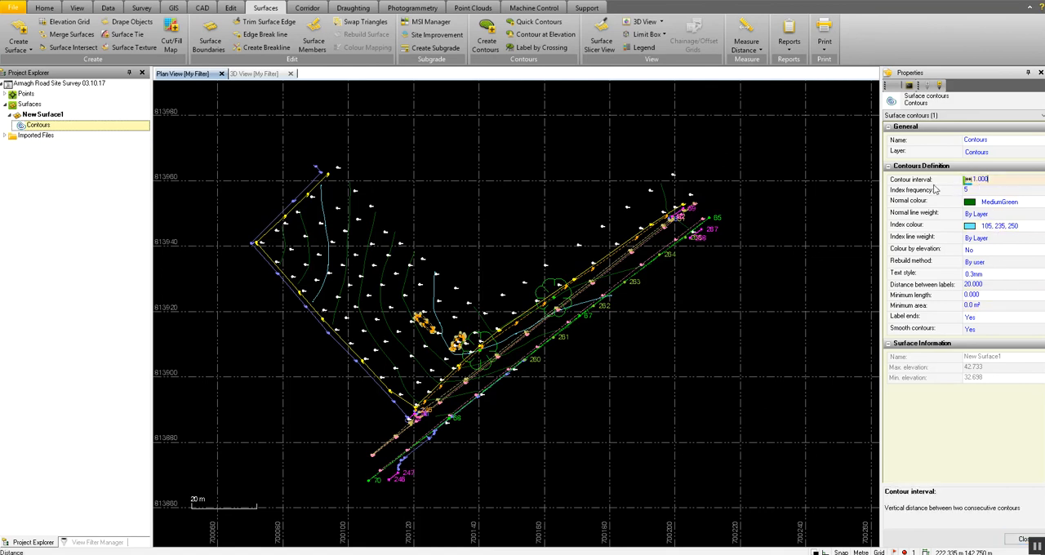
{"action": "double_click", "coordinate": [995, 180]}
{"action": "type", "text": "0.5"}
{"action": "left_click", "coordinate": [1007, 190]}
{"action": "left_click", "coordinate": [1004, 226]}
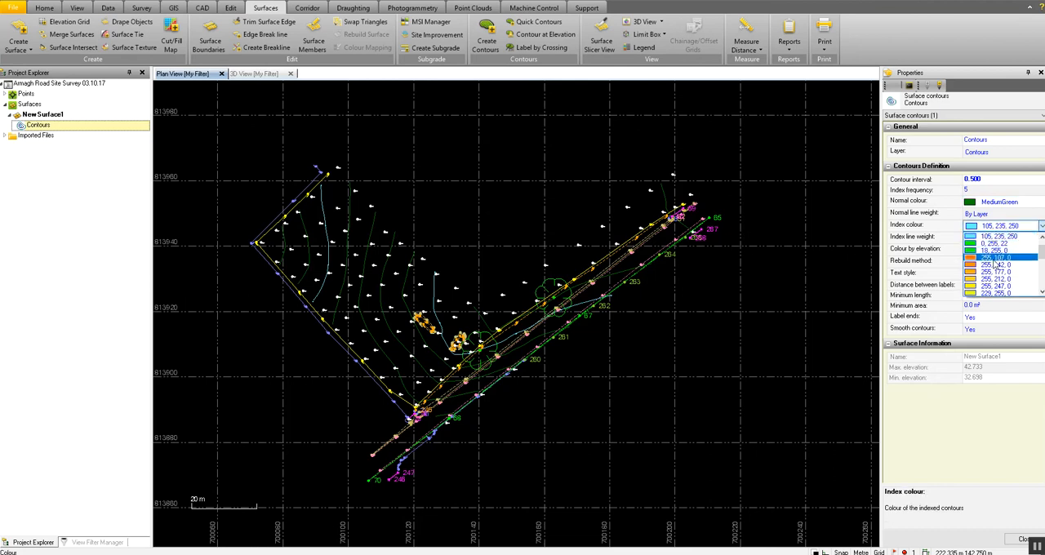
{"action": "left_click", "coordinate": [995, 258]}
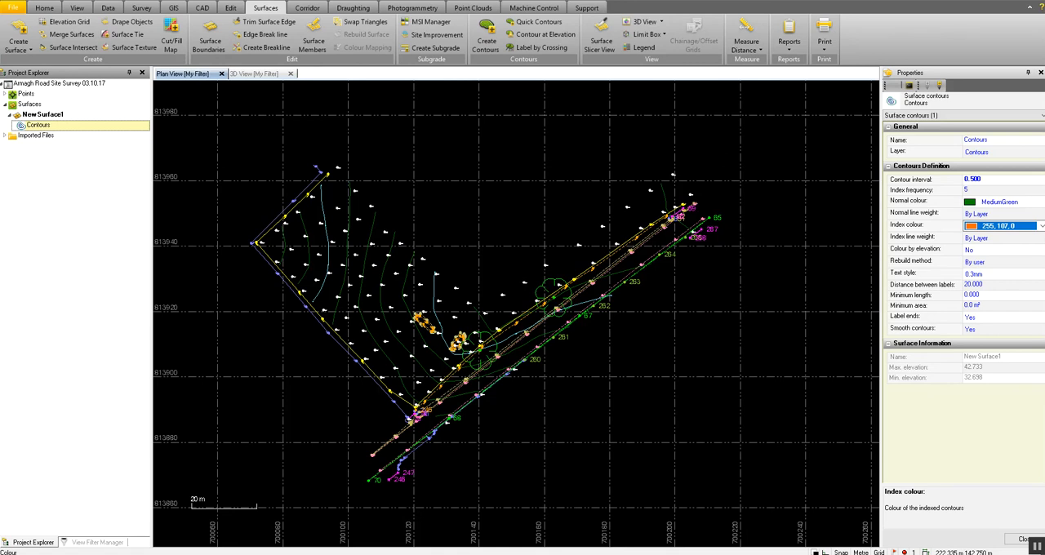
Close the contour properties and rebuild New Surface1's Contours with the changed settings.
{"action": "left_click", "coordinate": [1023, 539]}
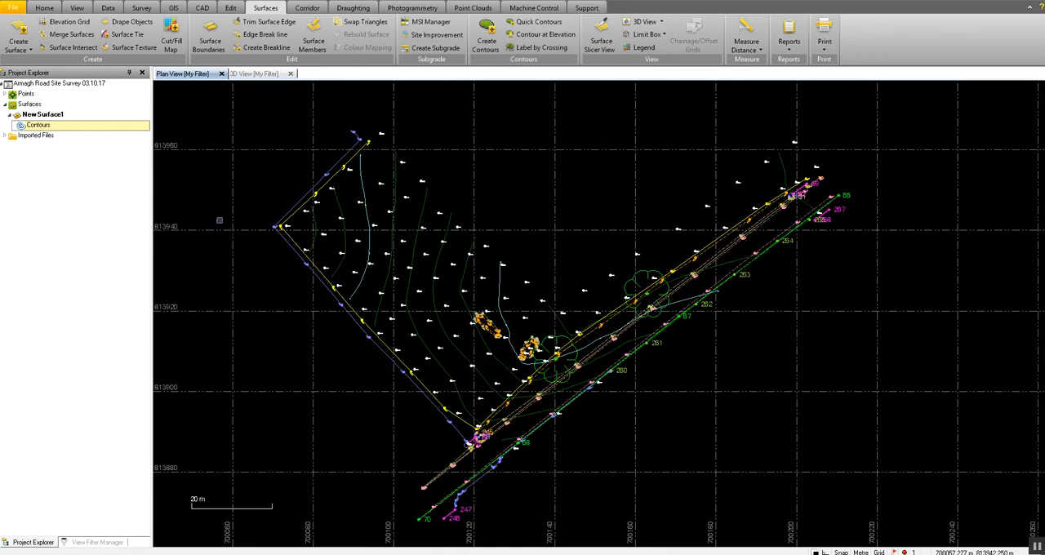
{"action": "right_click", "coordinate": [58, 128]}
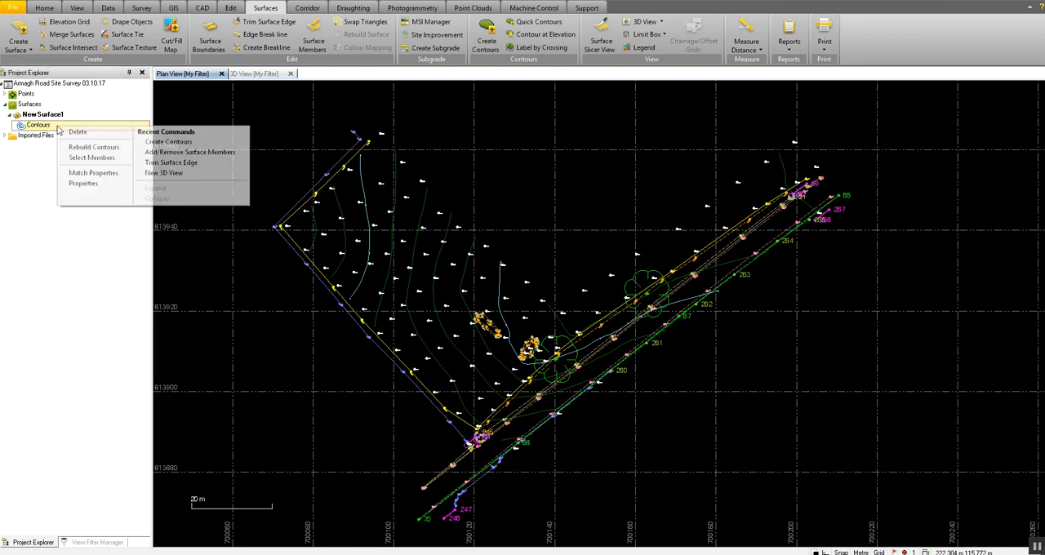
{"action": "left_click", "coordinate": [96, 148]}
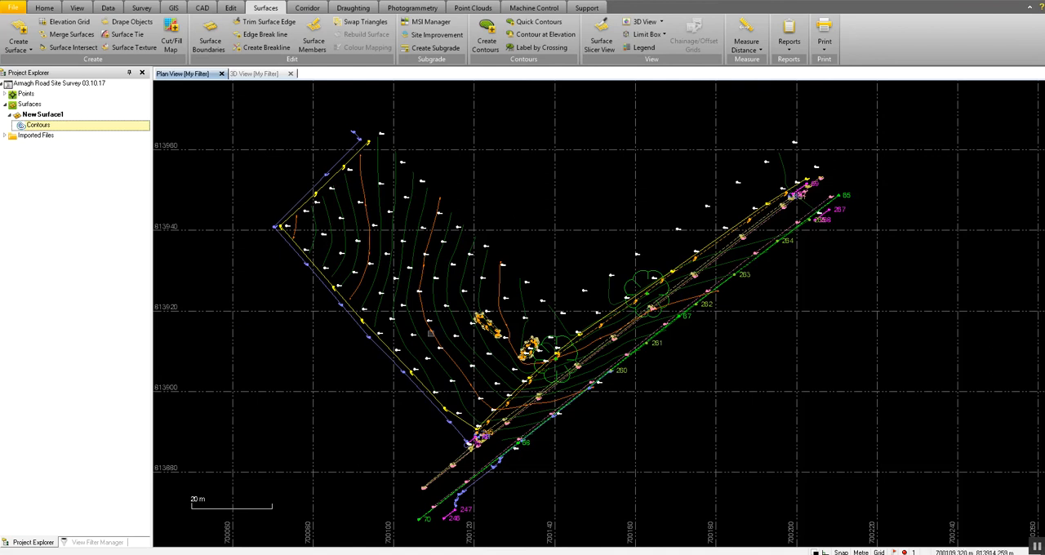
Examine the rebuilt contour lines and the elevation labels on the orange index contours across the field in the plan view.
{"action": "scroll", "coordinate": [406, 258], "scroll_direction": "up", "scroll_amount": 5}
{"action": "scroll", "coordinate": [406, 258], "scroll_direction": "up", "scroll_amount": 4}
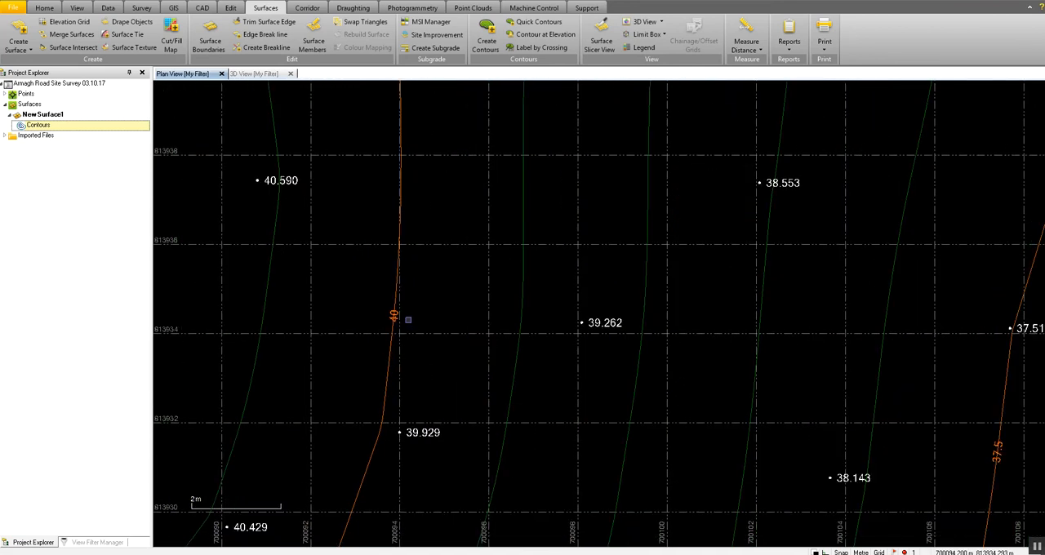
{"action": "scroll", "coordinate": [408, 320], "scroll_direction": "down", "scroll_amount": 4}
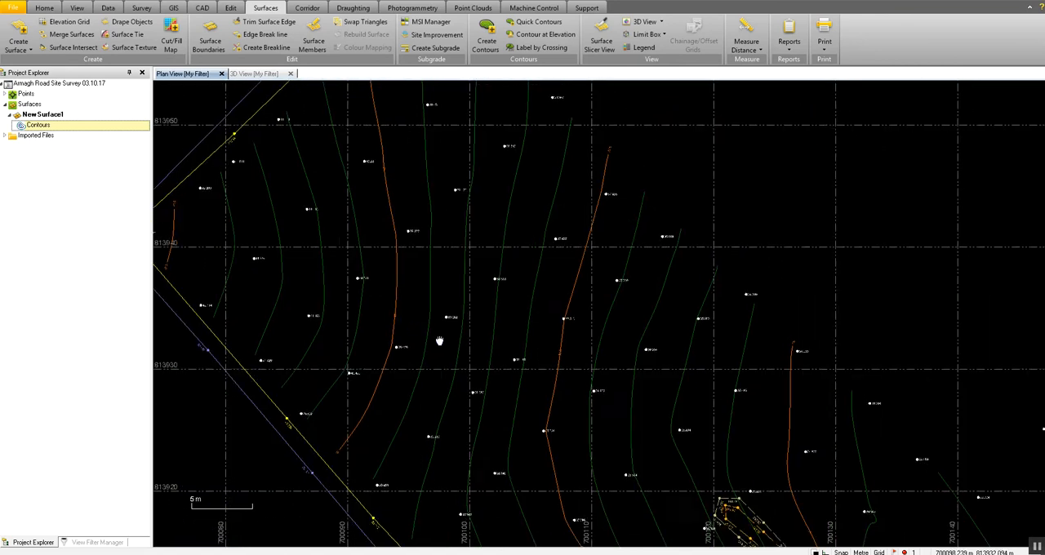
{"action": "scroll", "coordinate": [482, 352], "scroll_direction": "up", "scroll_amount": 3}
{"action": "scroll", "coordinate": [490, 342], "scroll_direction": "down", "scroll_amount": 6}
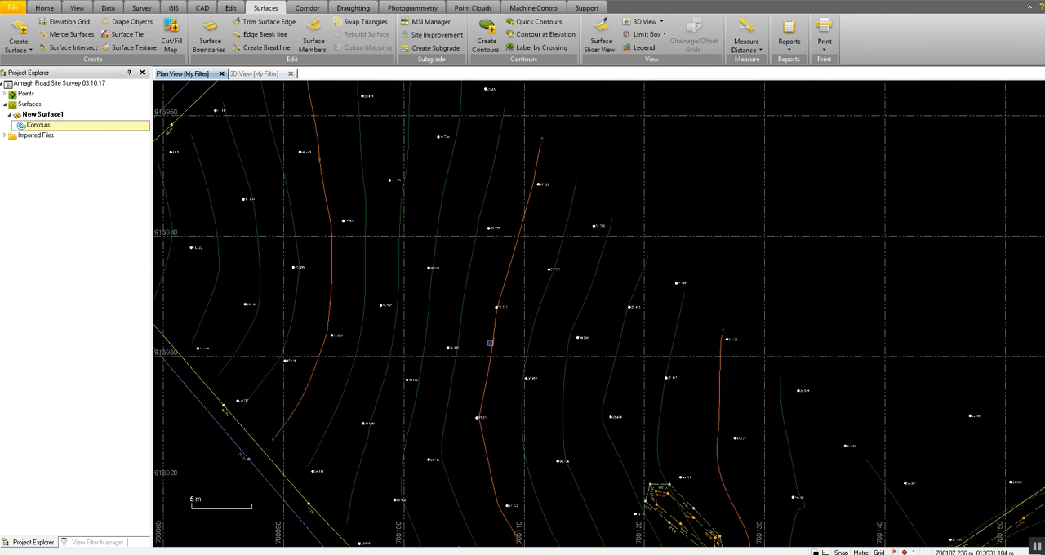
{"action": "scroll", "coordinate": [477, 275], "scroll_direction": "down", "scroll_amount": 2}
{"action": "middle_click_drag", "start_coordinate": [477, 287], "coordinate": [500, 264]}
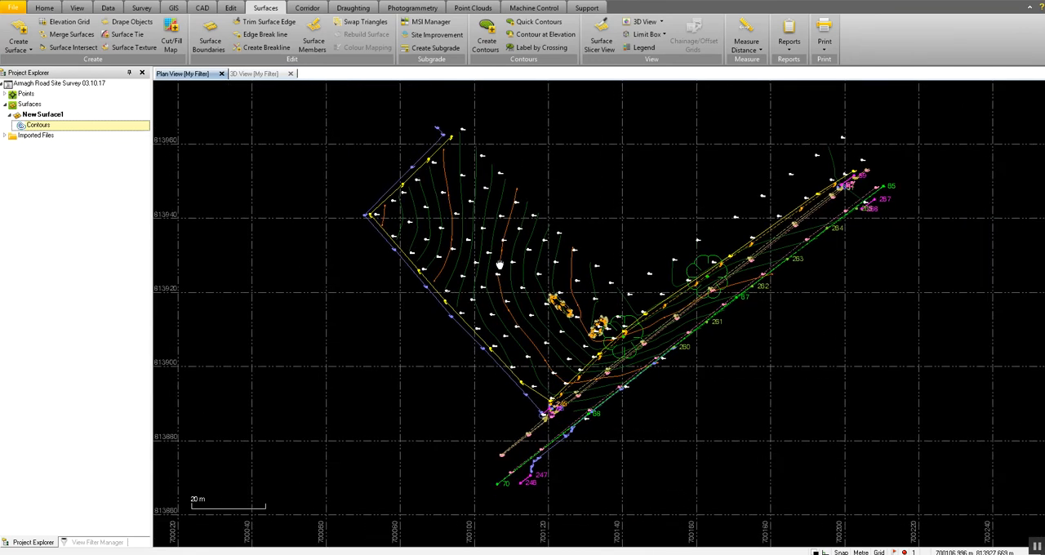